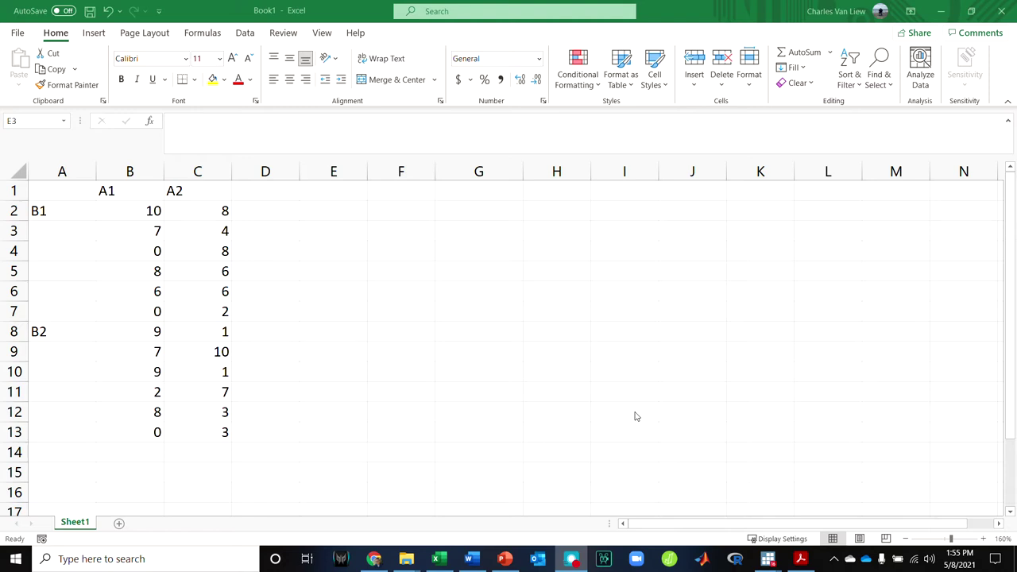
- Review the wide-format table's B1/B2 groups and A1/A2 score columns
left_click(69, 209)
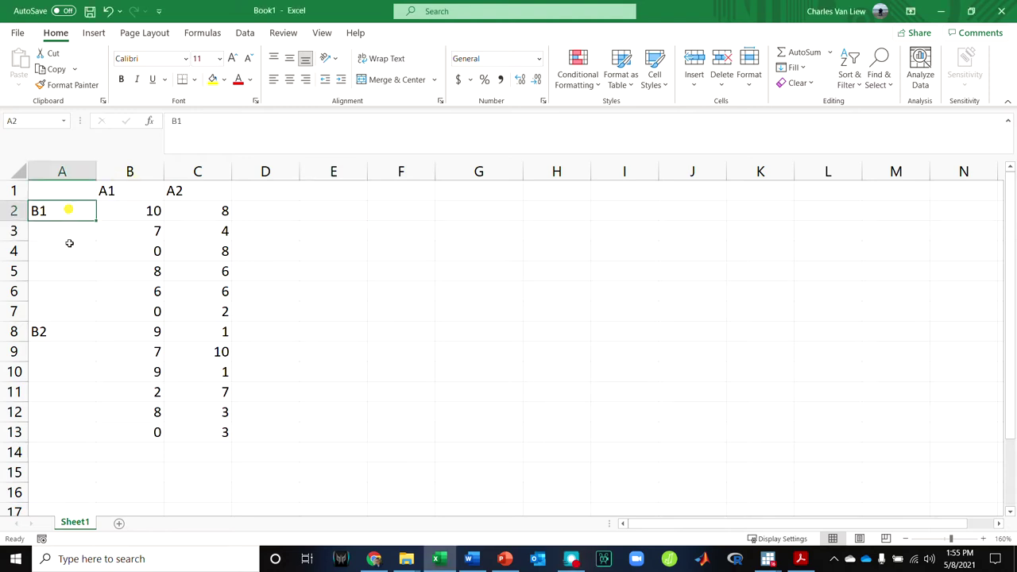
left_click_drag(134, 174, 199, 173)
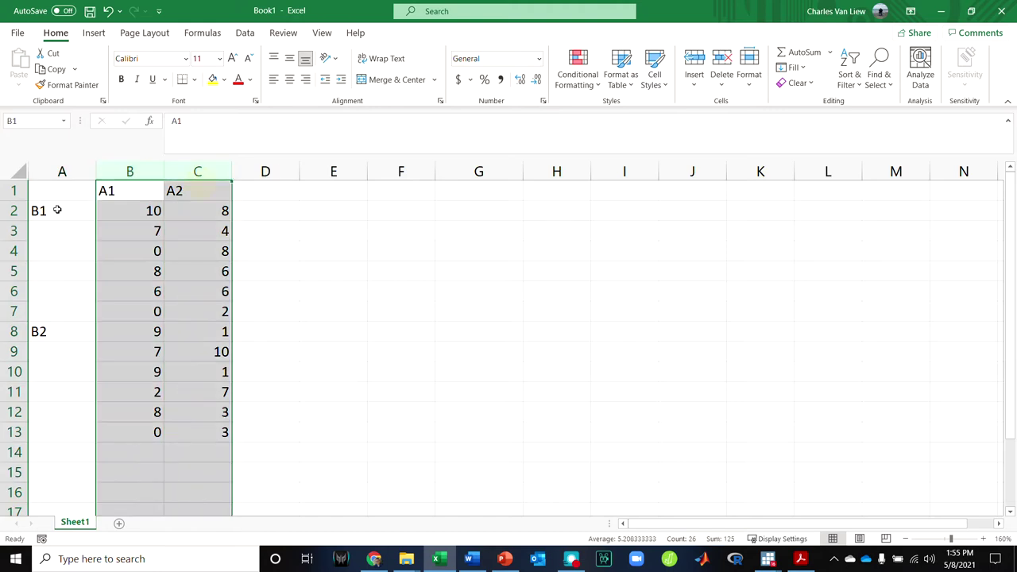
left_click_drag(11, 209, 11, 431)
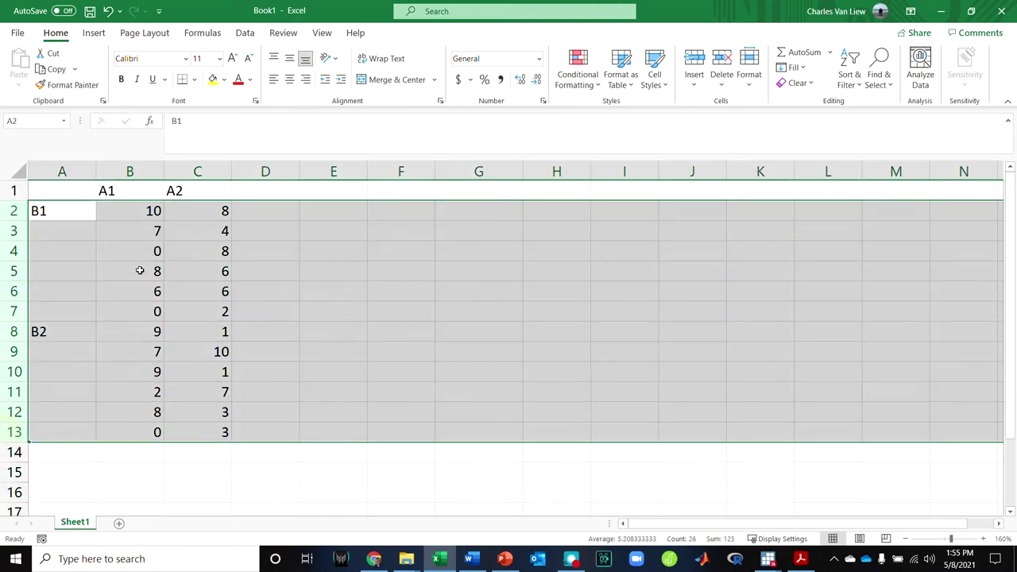
left_click_drag(141, 215, 131, 306)
left_click_drag(193, 220, 190, 307)
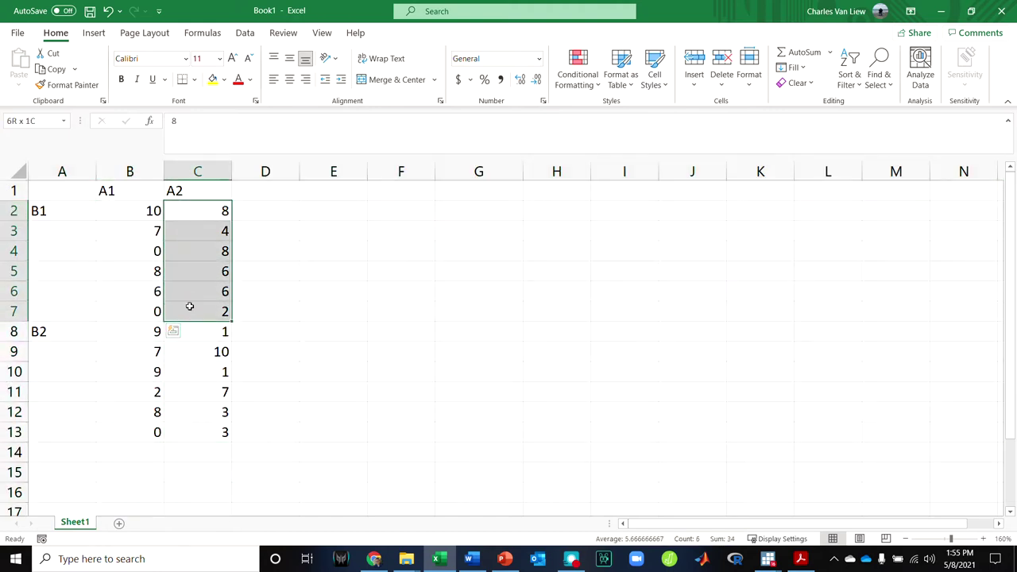
left_click_drag(122, 334, 119, 427)
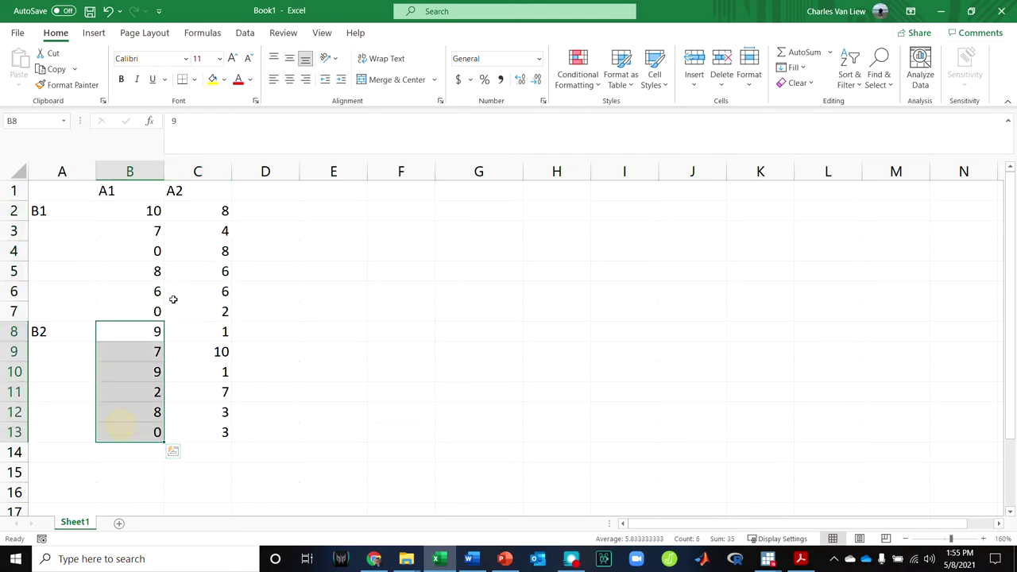
left_click_drag(141, 206, 216, 429)
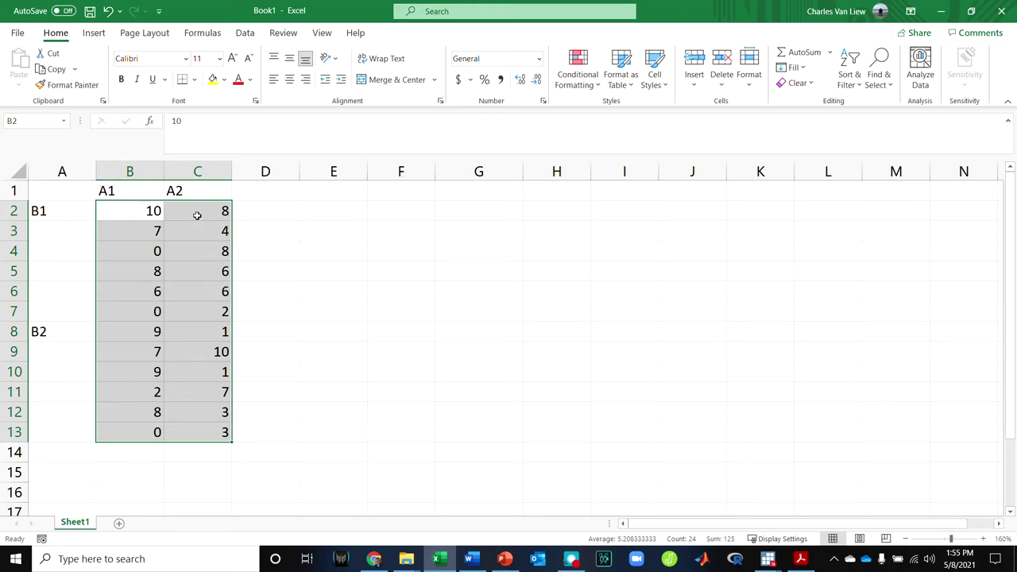
left_click_drag(74, 171, 193, 171)
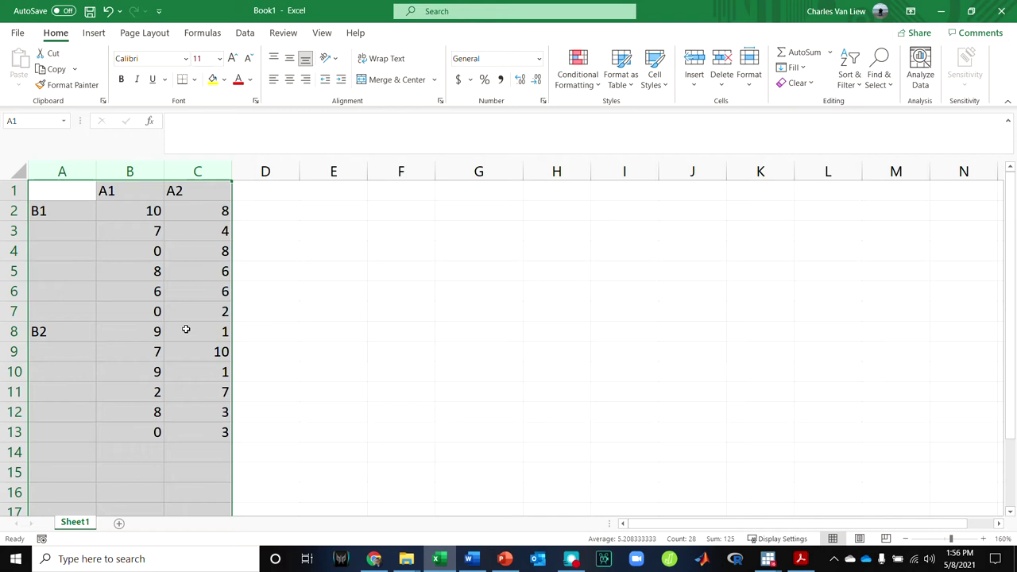
- Enter the long-format headers A, B and OUTCOME in E1:G1
left_click(334, 189)
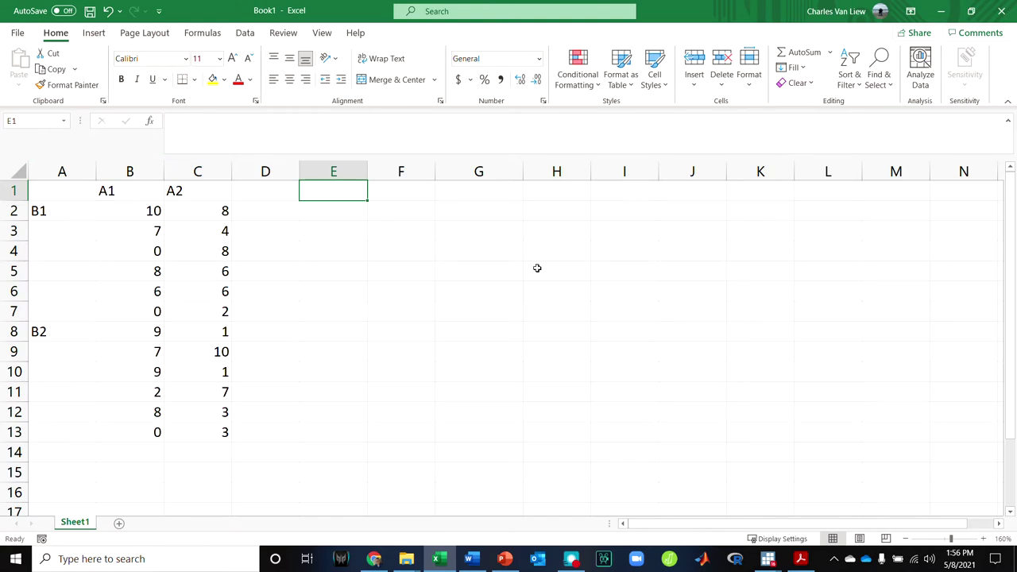
type("A")
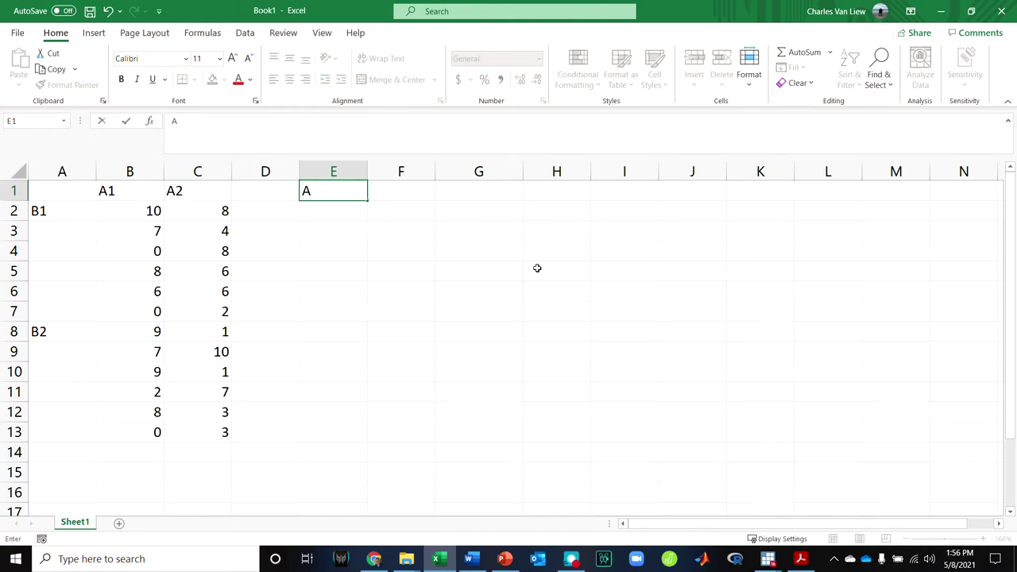
key("Tab")
type("B")
key("Tab")
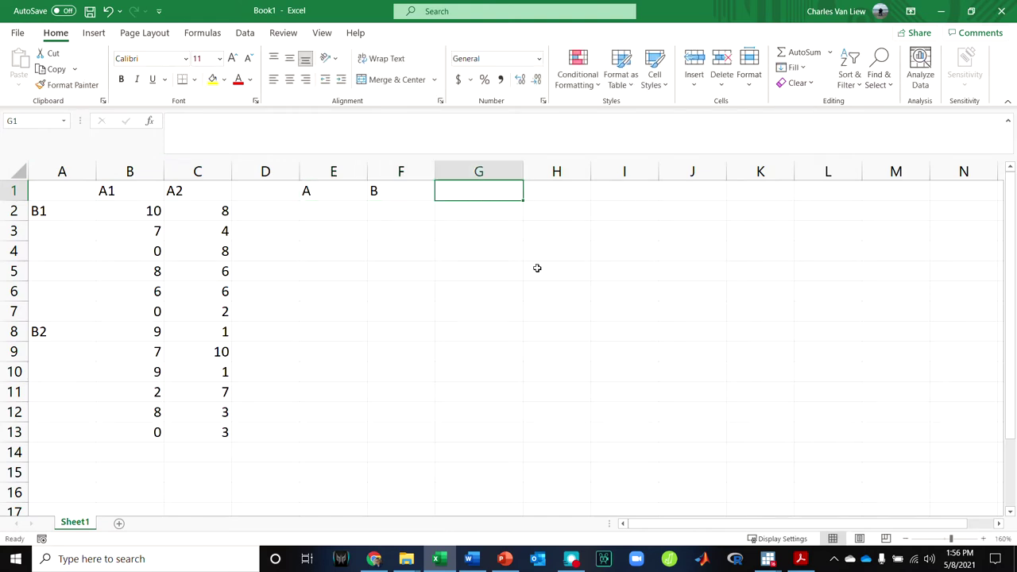
key("Tab")
key("Left")
type("OUTCOME")
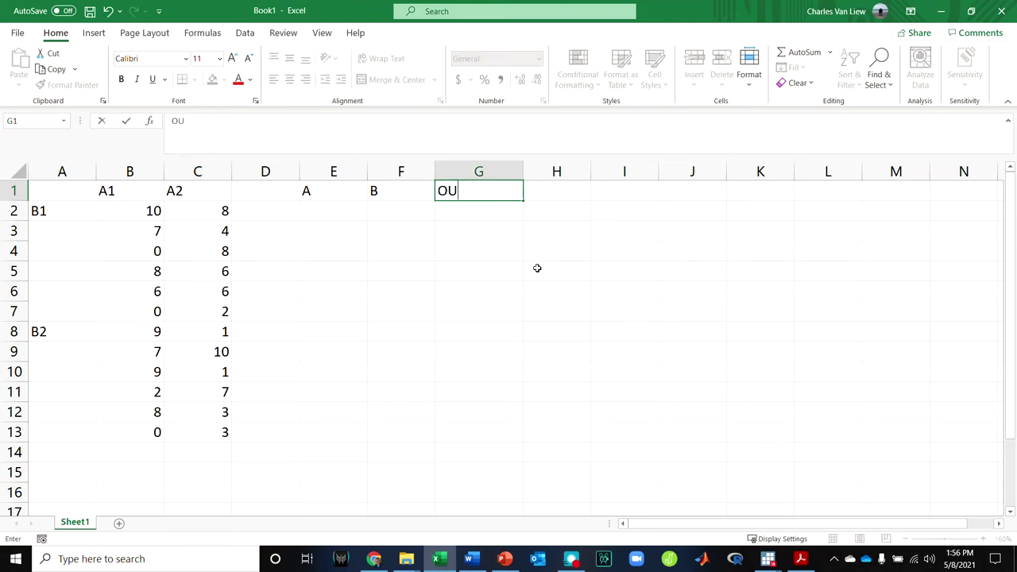
key("Return")
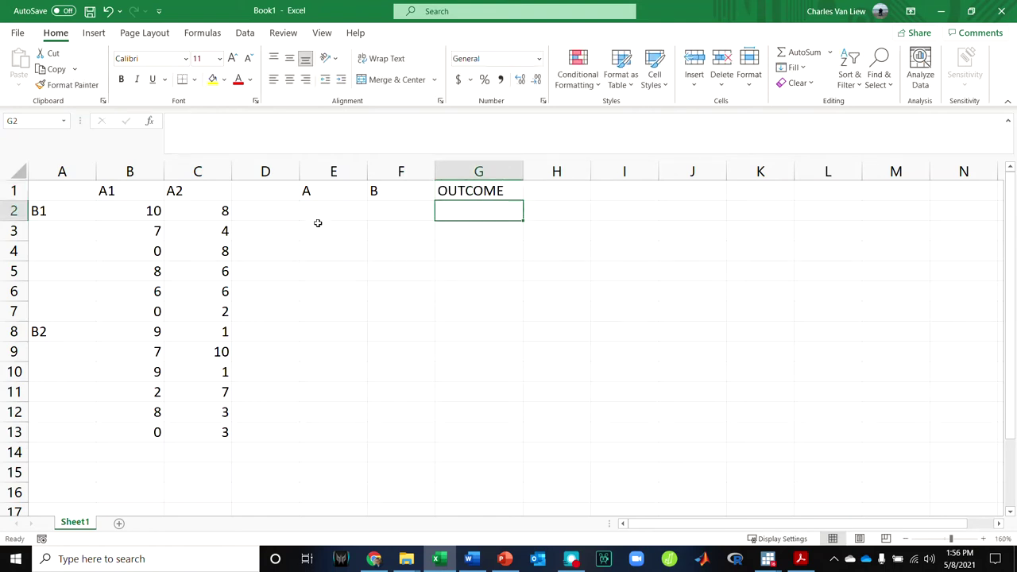
- Code the A1 rows by filling E2:E12 with 1
left_click(319, 213)
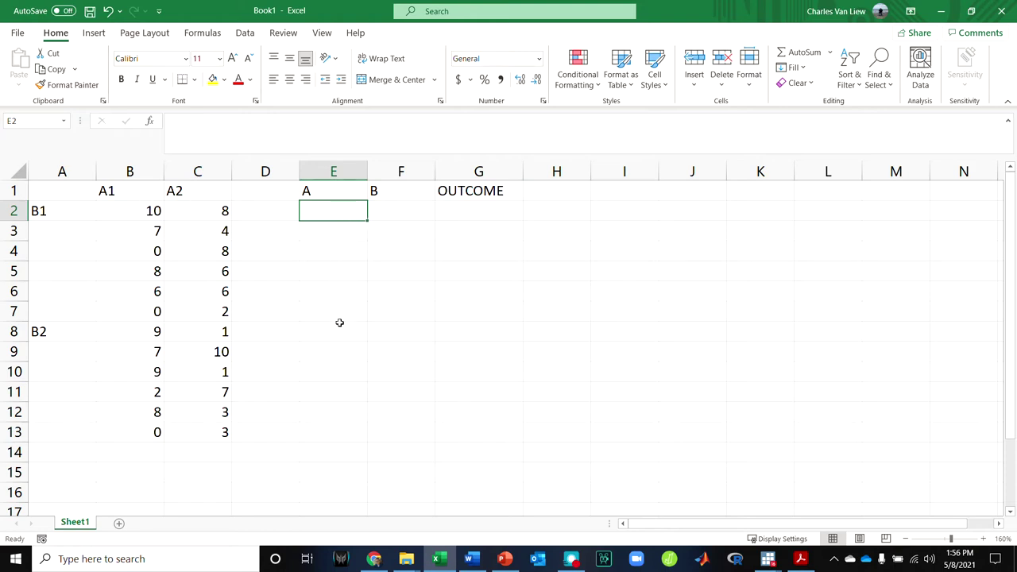
left_click_drag(150, 213, 141, 431)
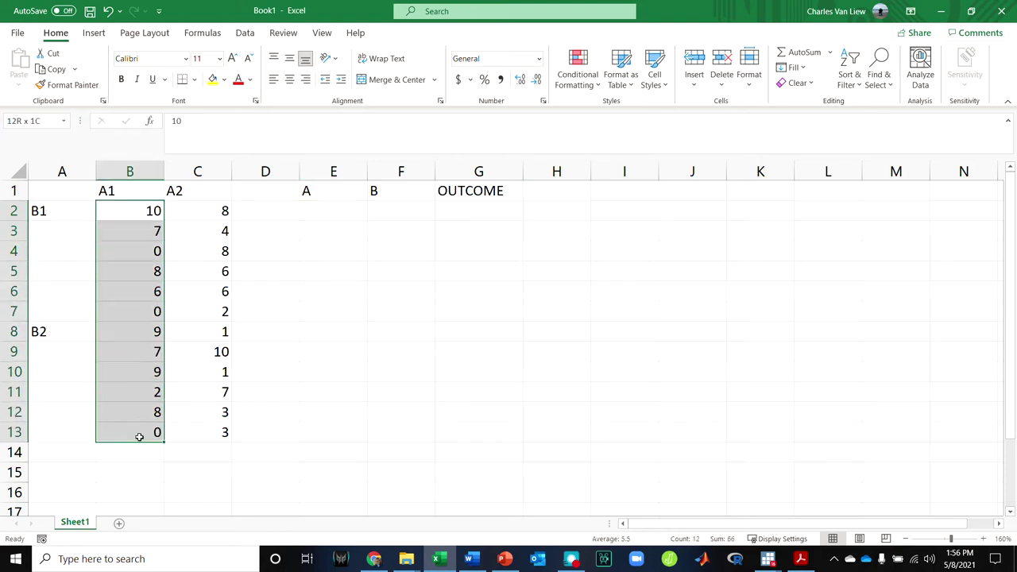
left_click(209, 211)
left_click_drag(208, 211, 201, 431)
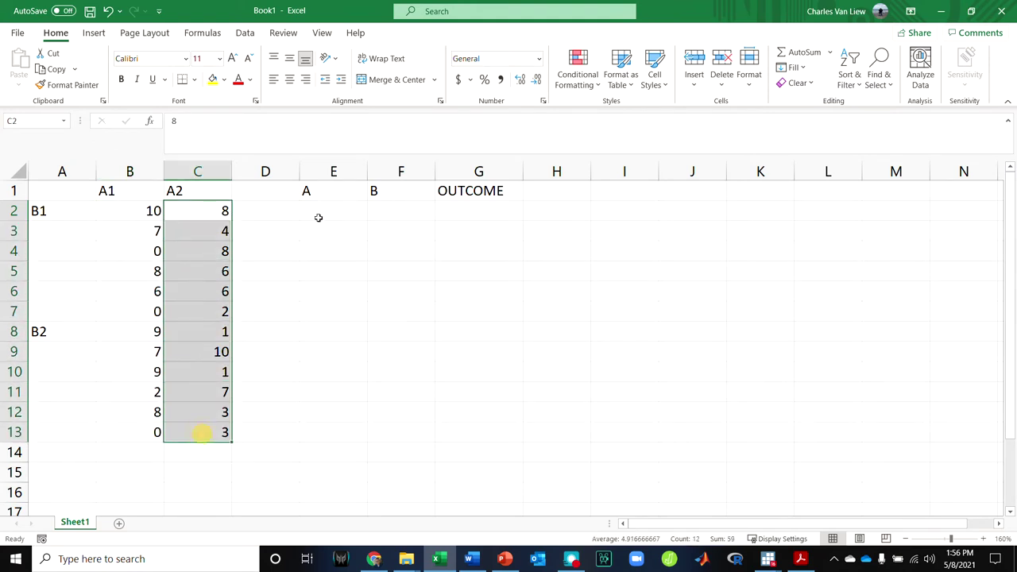
left_click(331, 210)
type("1")
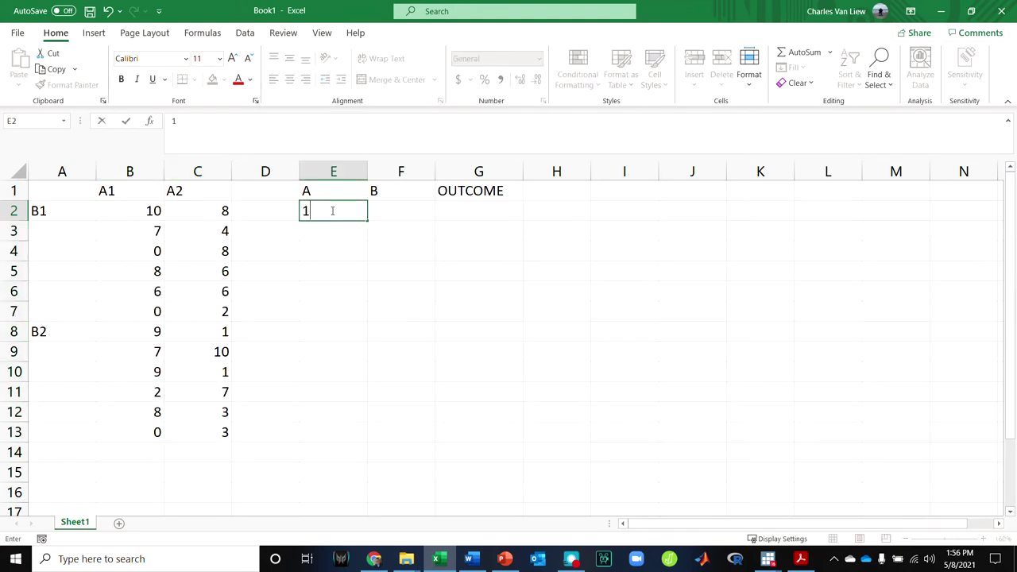
key("ctrl+Return")
left_click_drag(366, 220, 343, 431)
- Enter 2 in E13 and fill it down through E25 for the A2 rows
left_click(344, 431)
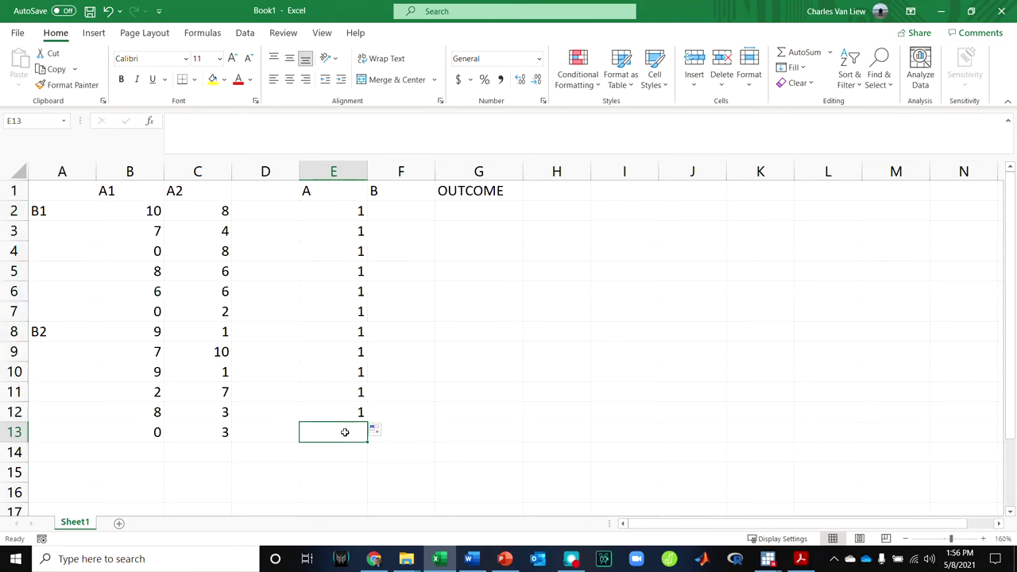
type("2")
left_click(439, 390)
scroll(389, 397, "down", 2)
left_click(350, 308)
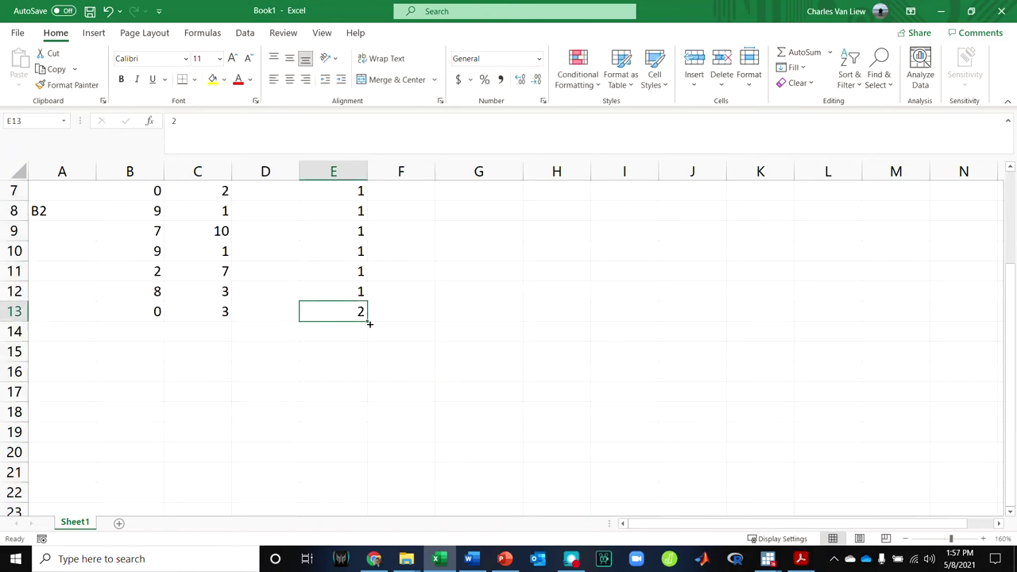
left_click_drag(368, 321, 357, 462)
scroll(421, 374, "up", 4)
scroll(363, 356, "down", 5)
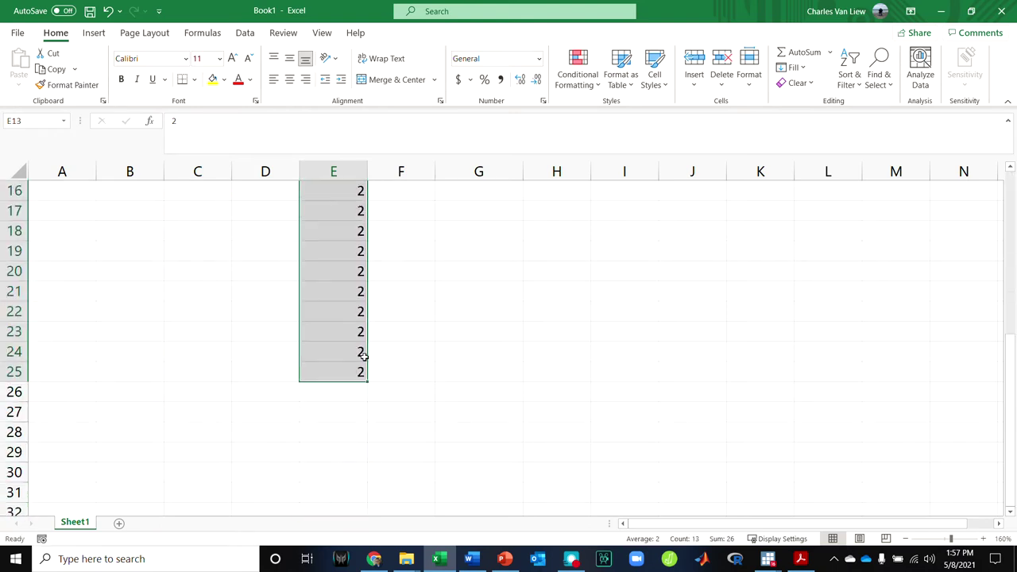
scroll(321, 347, "up", 5)
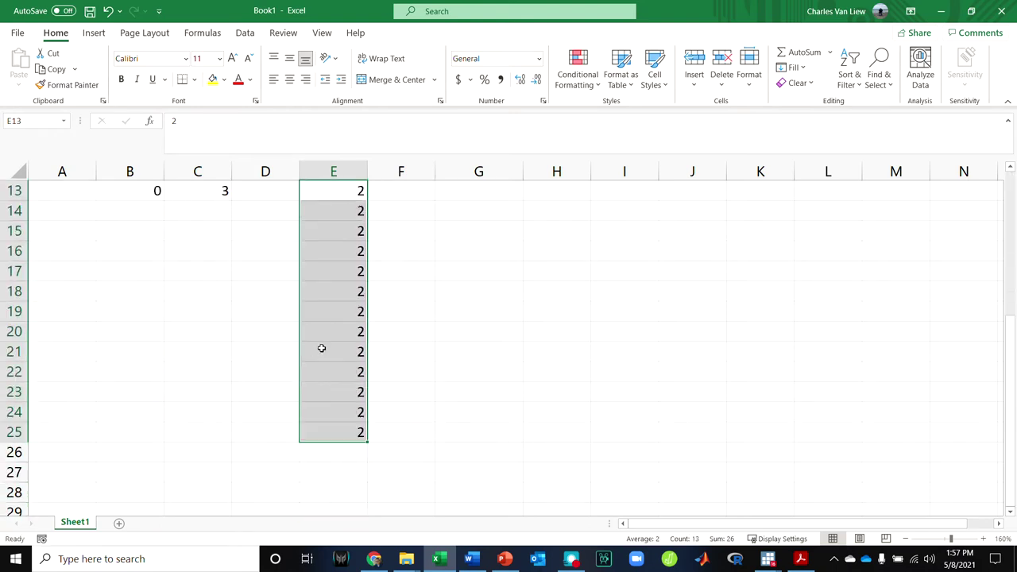
left_click(390, 213)
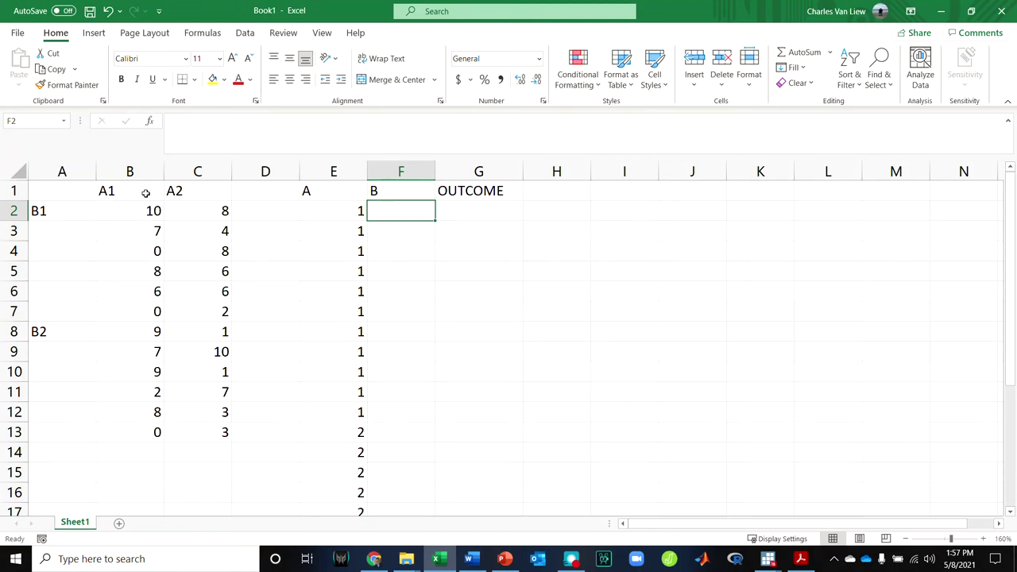
- Fill F2:F7 with the B code 1
left_click_drag(149, 209, 156, 313)
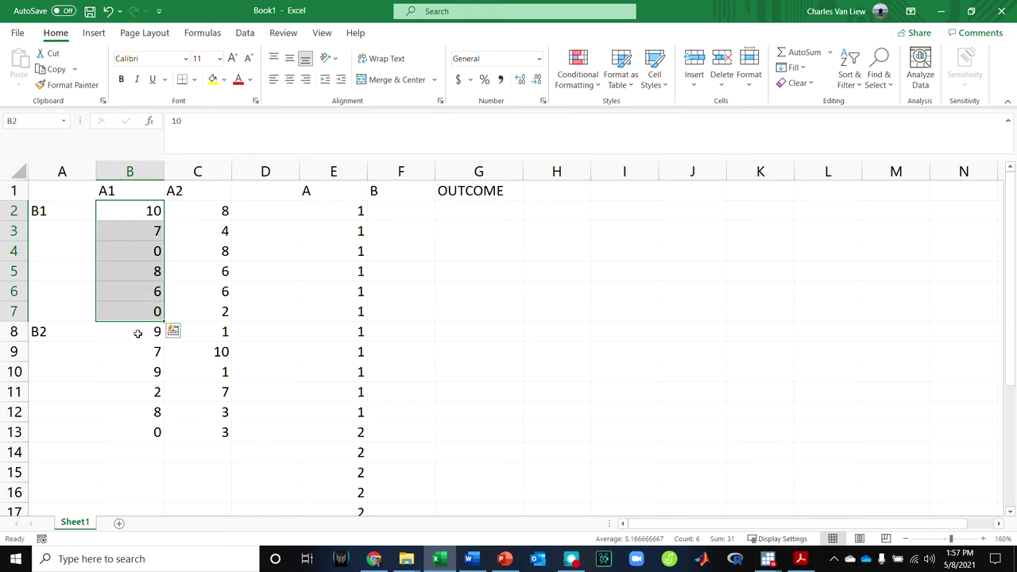
left_click_drag(139, 334, 151, 412)
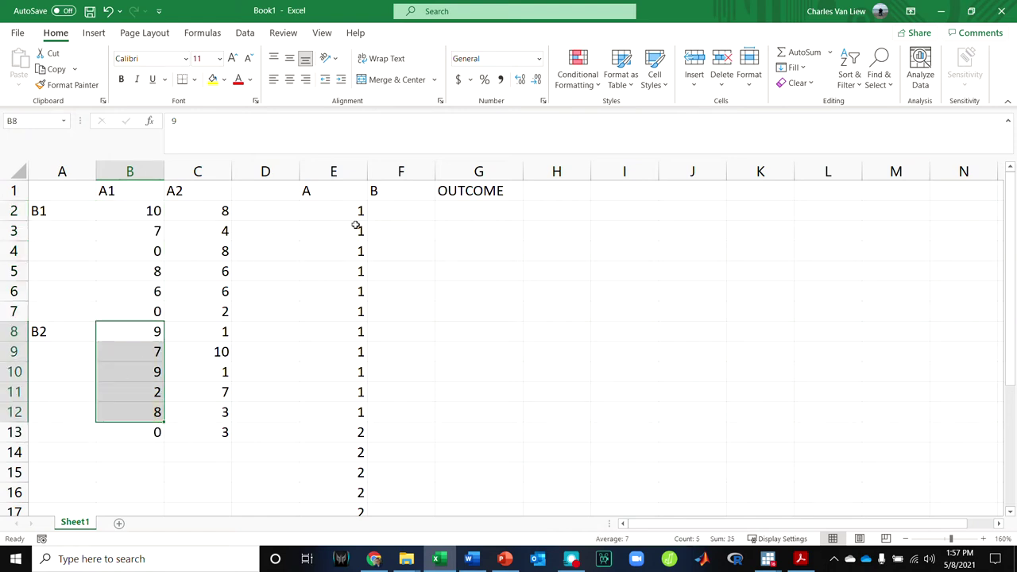
left_click(401, 210)
type("1")
left_click(457, 212)
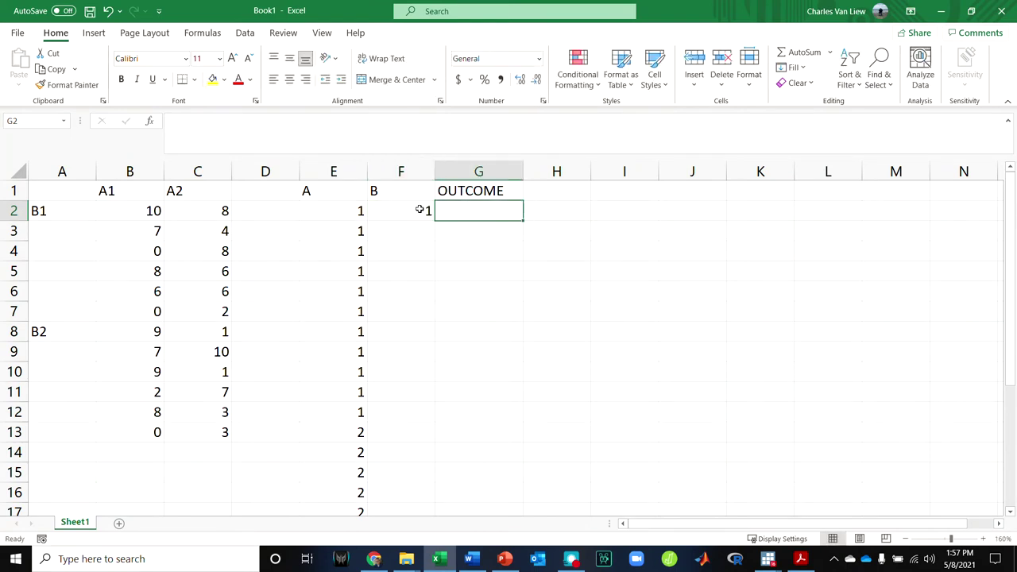
left_click(419, 211)
left_click_drag(434, 220, 433, 318)
- Fill F8:F12 with the B code 2
left_click(428, 330)
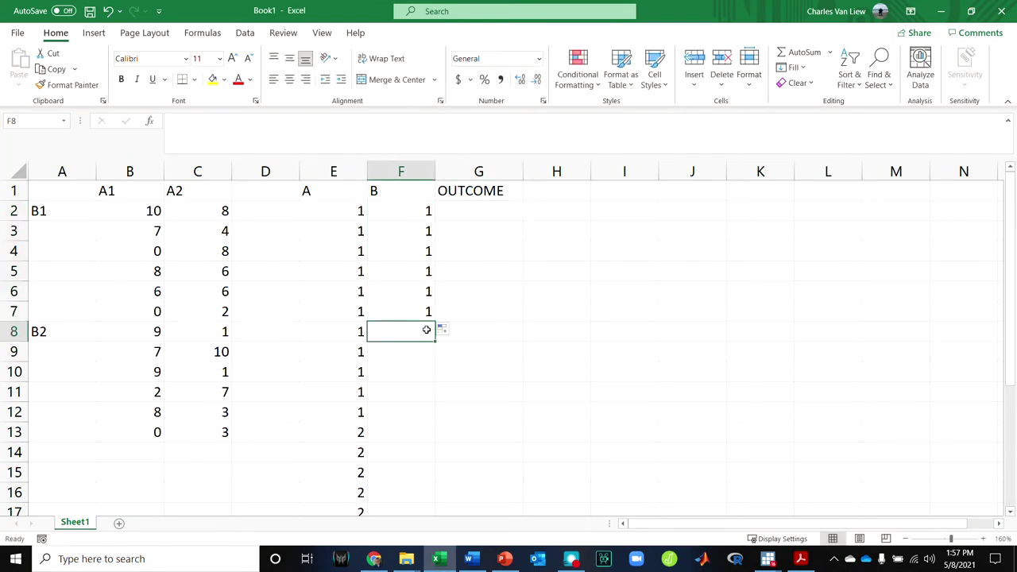
type("2")
left_click(442, 332)
left_click(418, 329)
left_click_drag(434, 341, 426, 421)
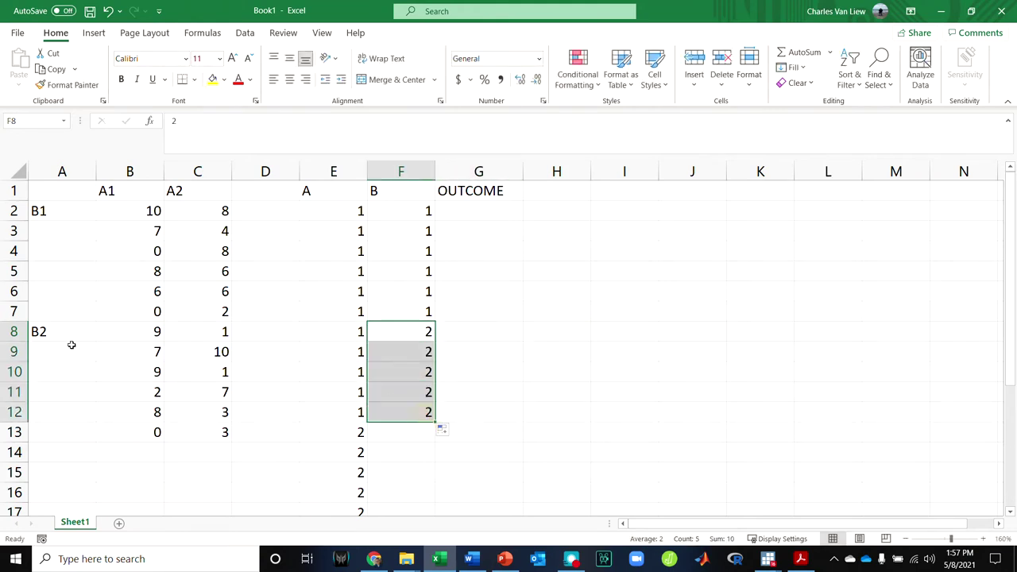
left_click_drag(18, 332, 24, 409)
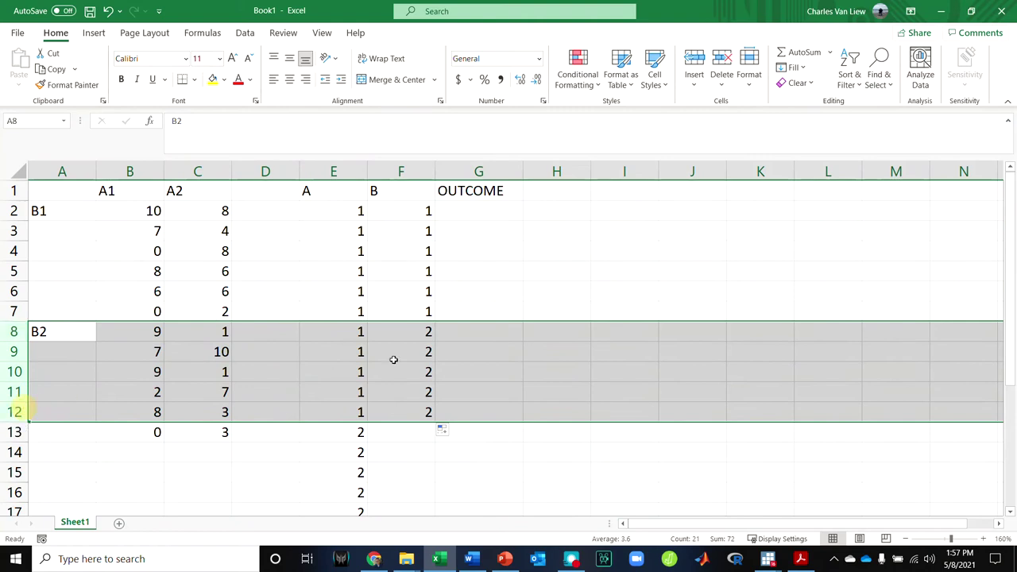
left_click_drag(18, 211, 28, 310)
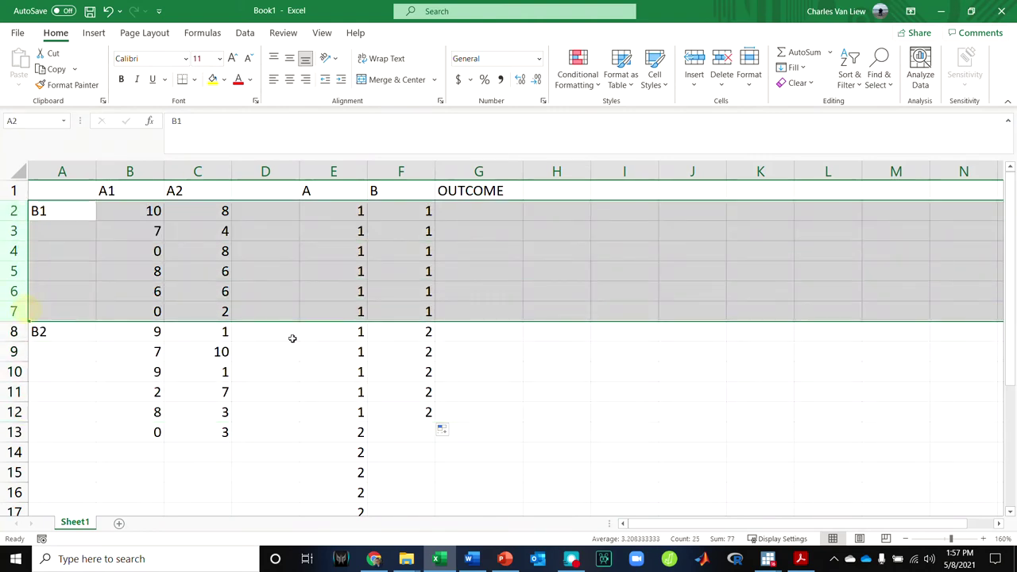
- Enter 2 in F13 to complete the B2 block for rows 8–13
scroll(365, 371, "down", 1)
left_click(375, 372)
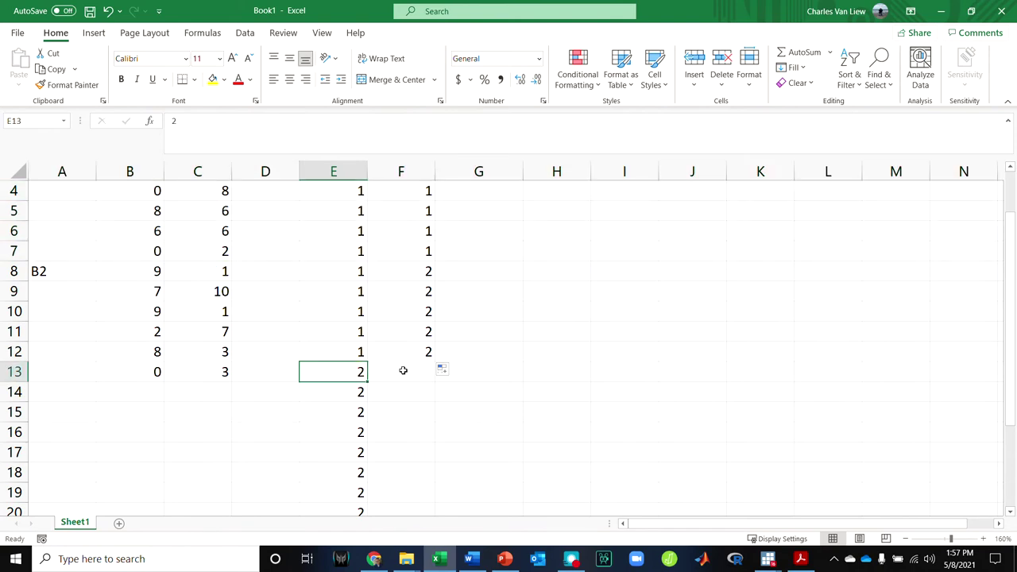
left_click(402, 374)
type("2")
left_click(487, 375)
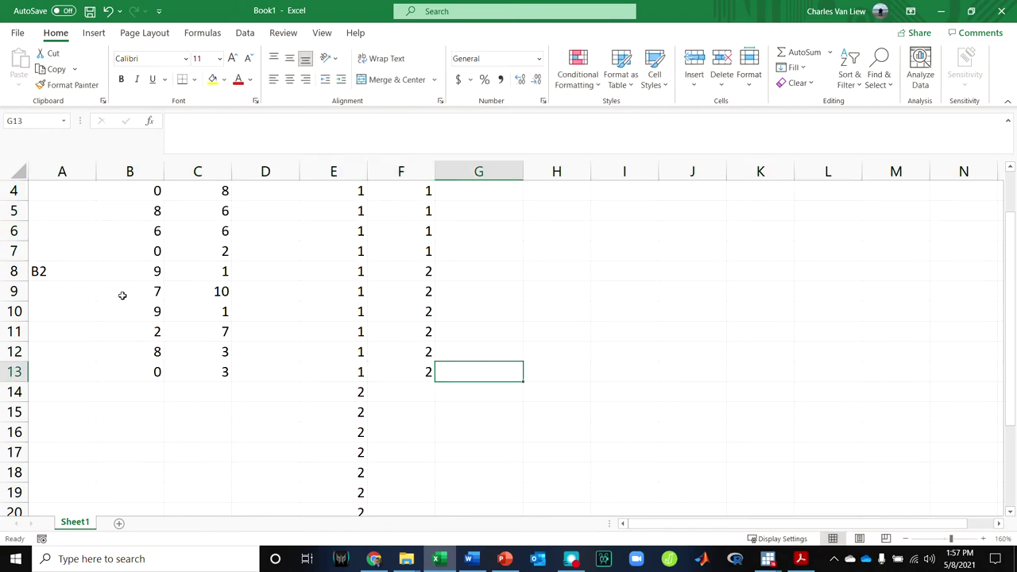
scroll(122, 294, "up", 1)
- Copy the B codes in F2:F13 and paste them into F14:F25
left_click_drag(16, 211, 20, 411)
scroll(32, 390, "down", 3)
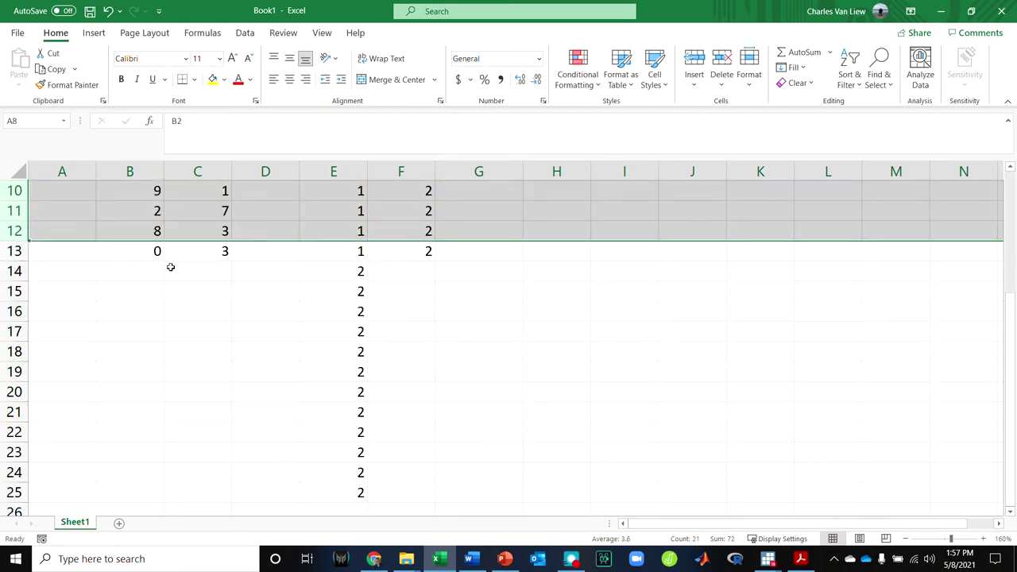
left_click_drag(32, 271, 4, 267)
scroll(483, 291, "up", 2)
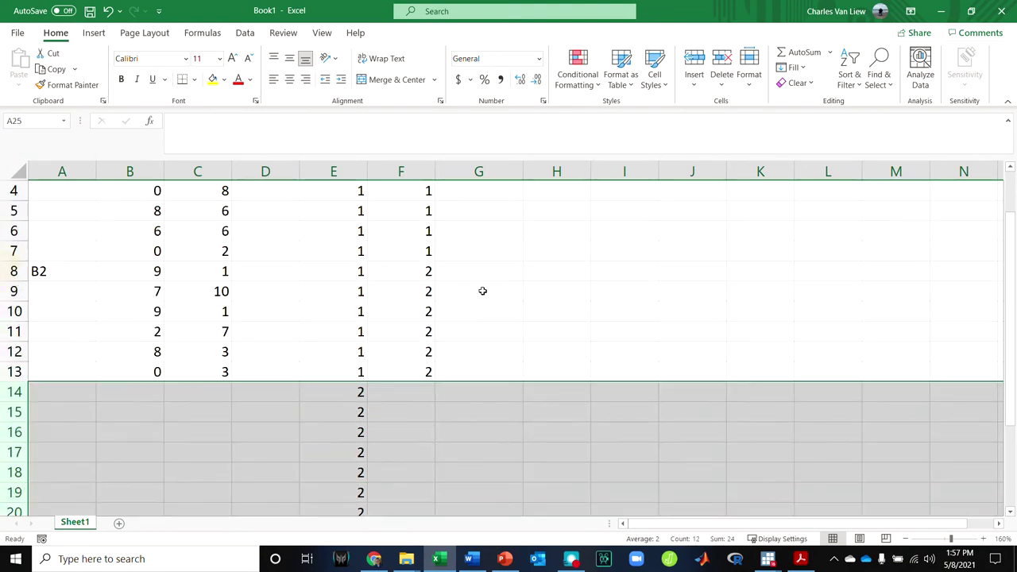
left_click(420, 390)
left_click_drag(423, 375, 420, 212)
key("ctrl+c")
scroll(421, 192, "down", 3)
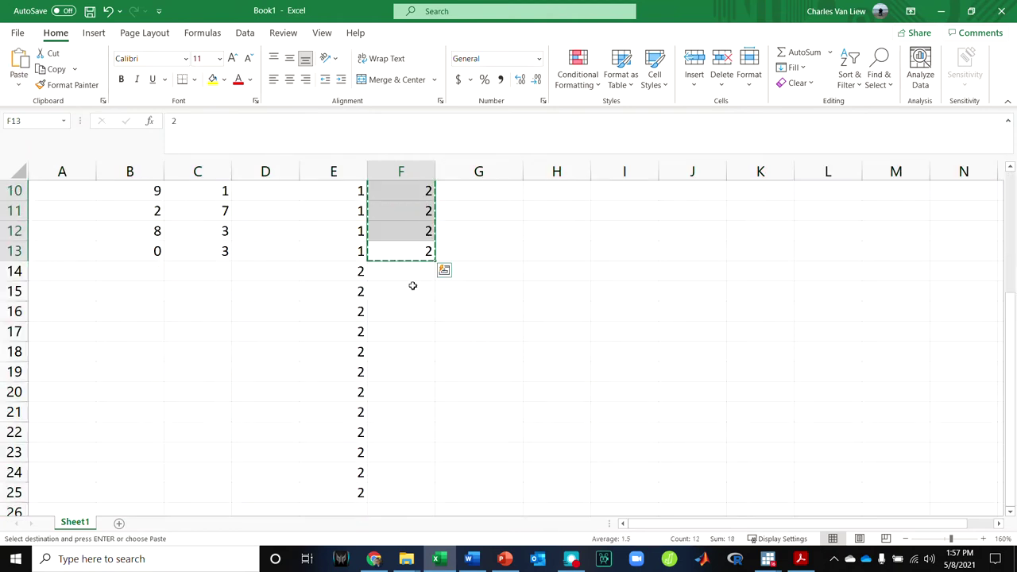
left_click(410, 274)
key("ctrl+v")
- Review the A2 scores in column C before filling OUTCOME
scroll(435, 379, "down", 2)
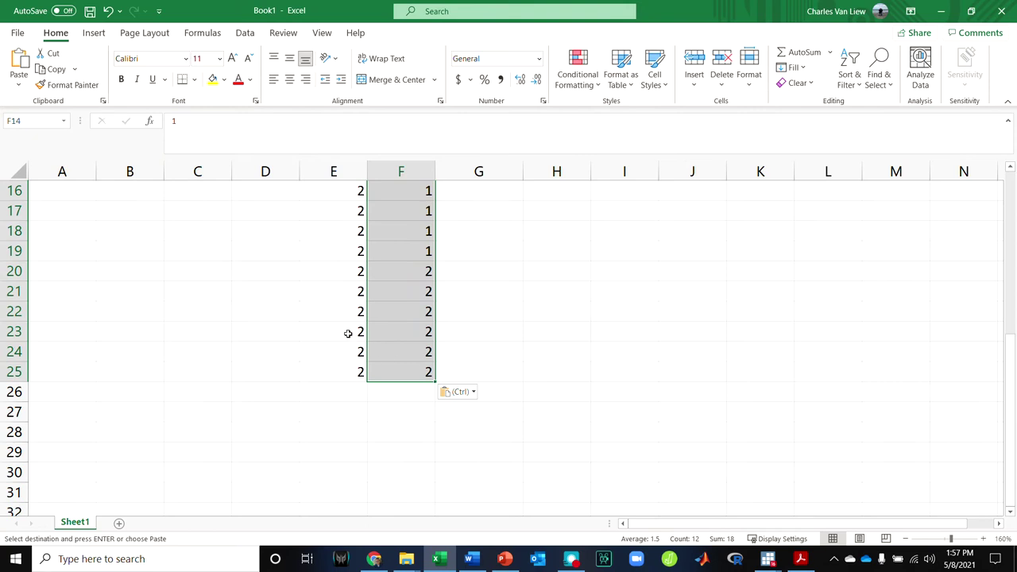
scroll(345, 325, "up", 2)
scroll(347, 299, "up", 3)
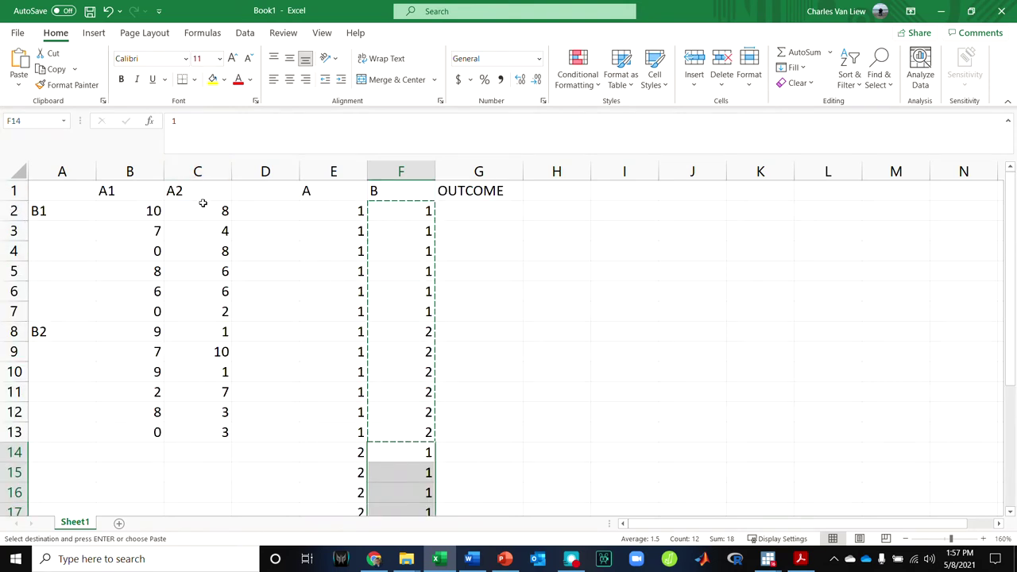
left_click_drag(205, 205, 205, 434)
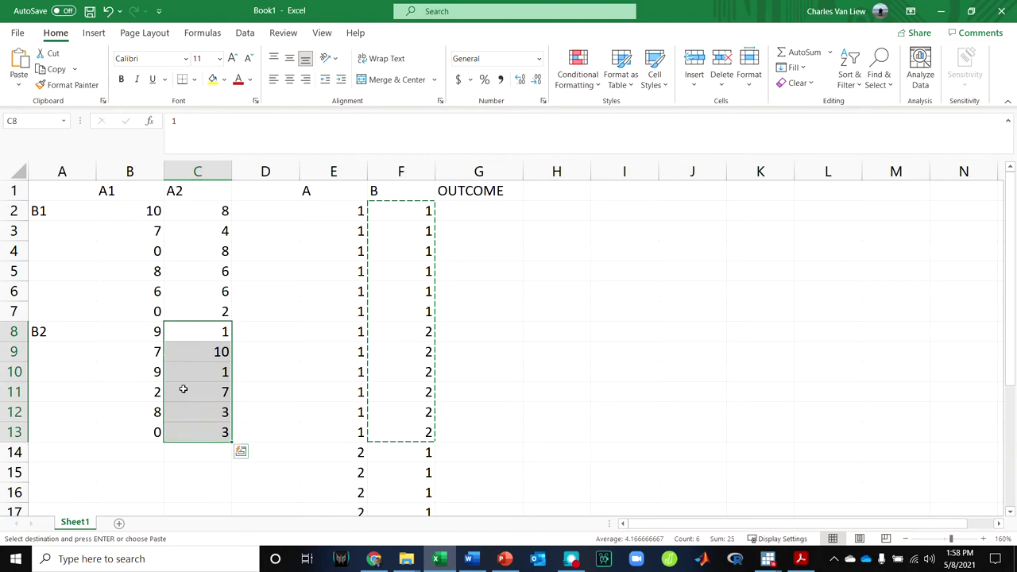
left_click(490, 364)
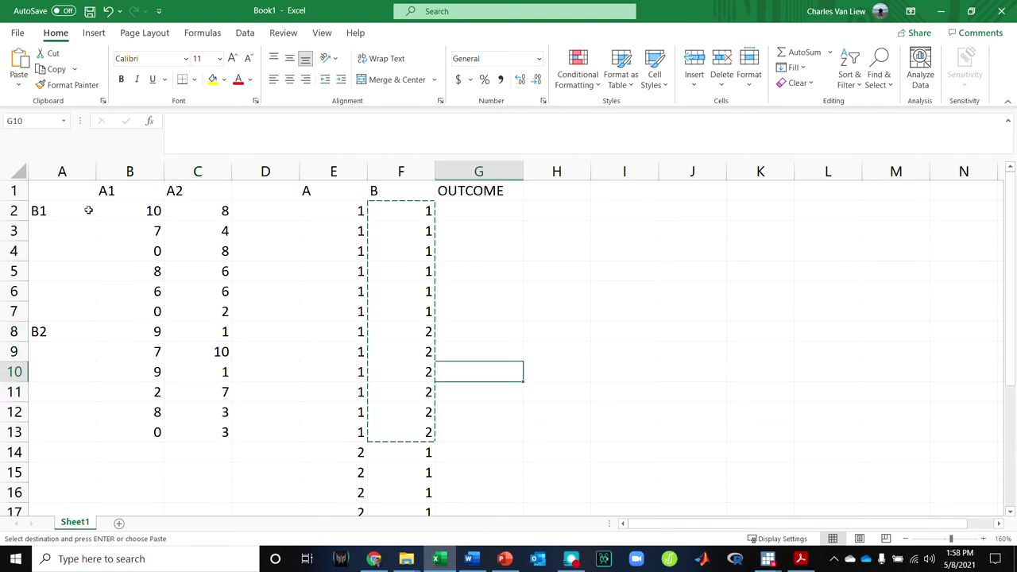
left_click(123, 192)
left_click(66, 213)
- Copy the A1/B1 scores from B2:B7 into OUTCOME cells G2:G7
left_click_drag(124, 213, 151, 312)
key("ctrl+c")
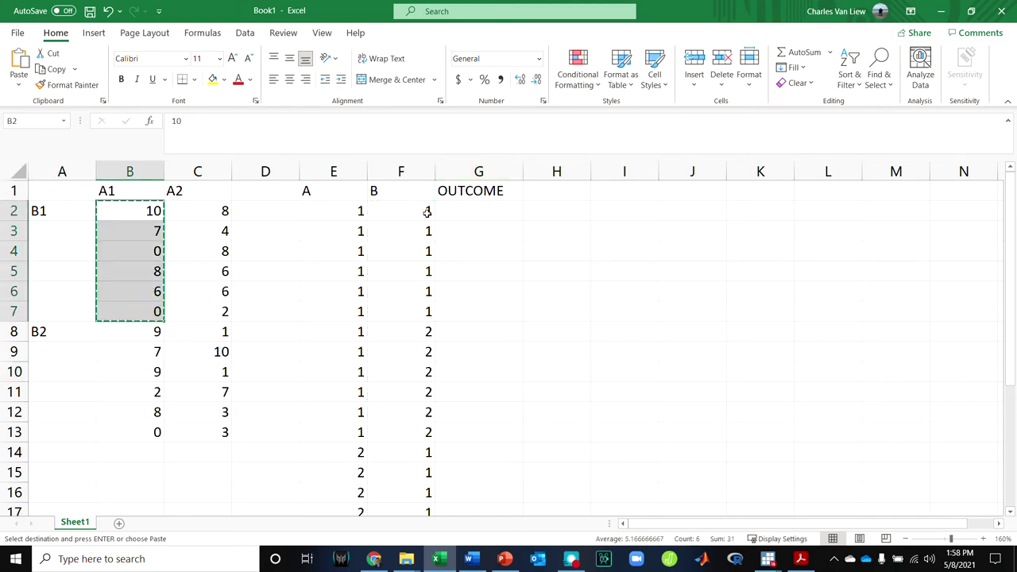
left_click_drag(347, 215, 404, 215)
left_click(477, 211)
key("ctrl+v")
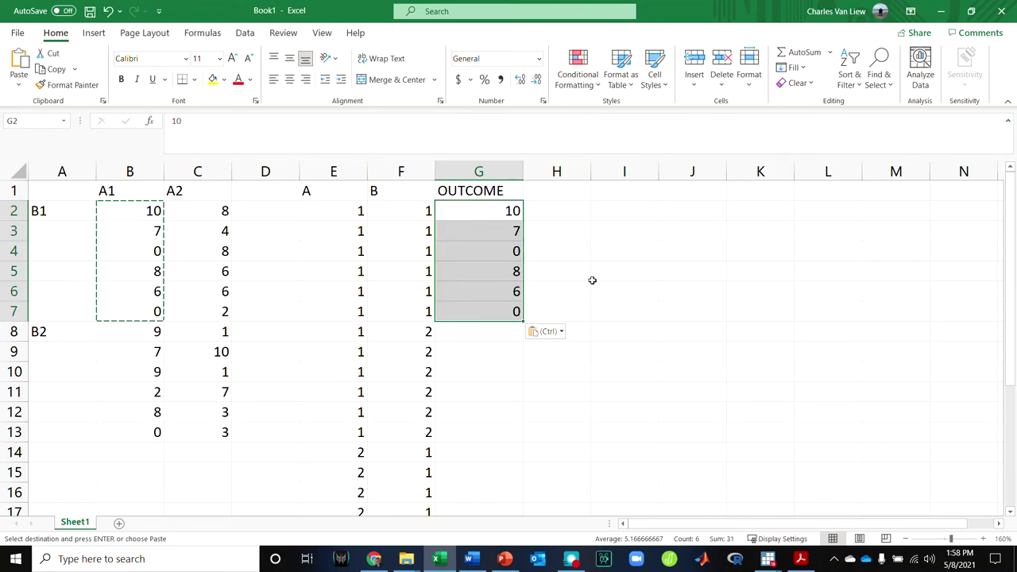
- Copy the A1/B2 scores from B8:B13 into G8:G13
left_click_drag(362, 337, 415, 331)
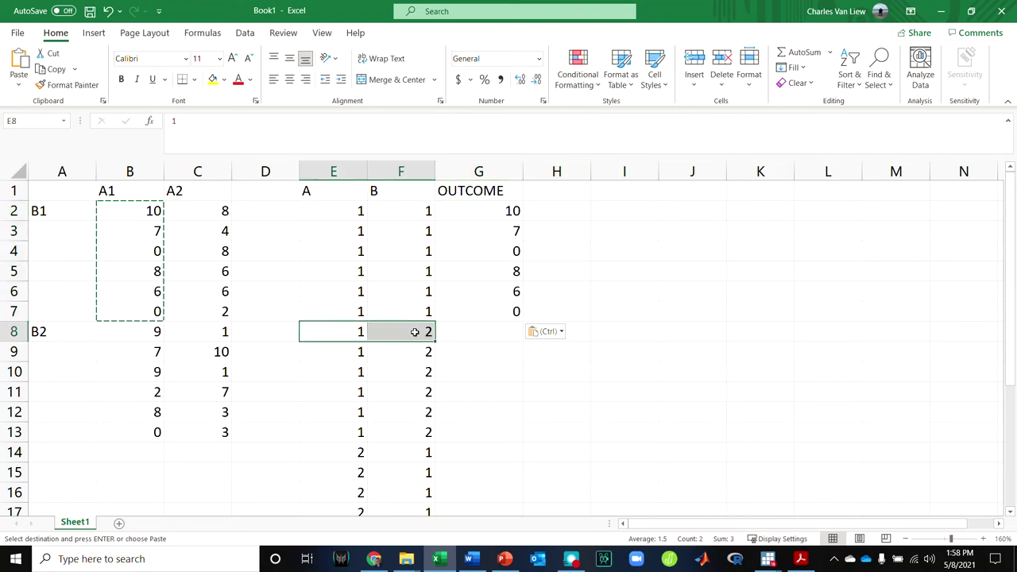
left_click(119, 210)
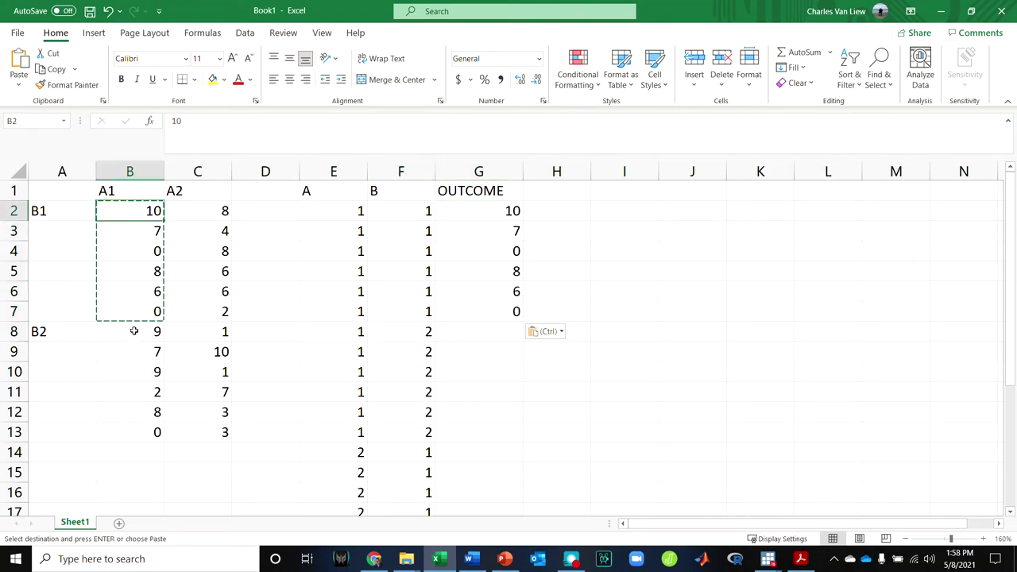
left_click_drag(134, 332, 136, 430)
key("ctrl+c")
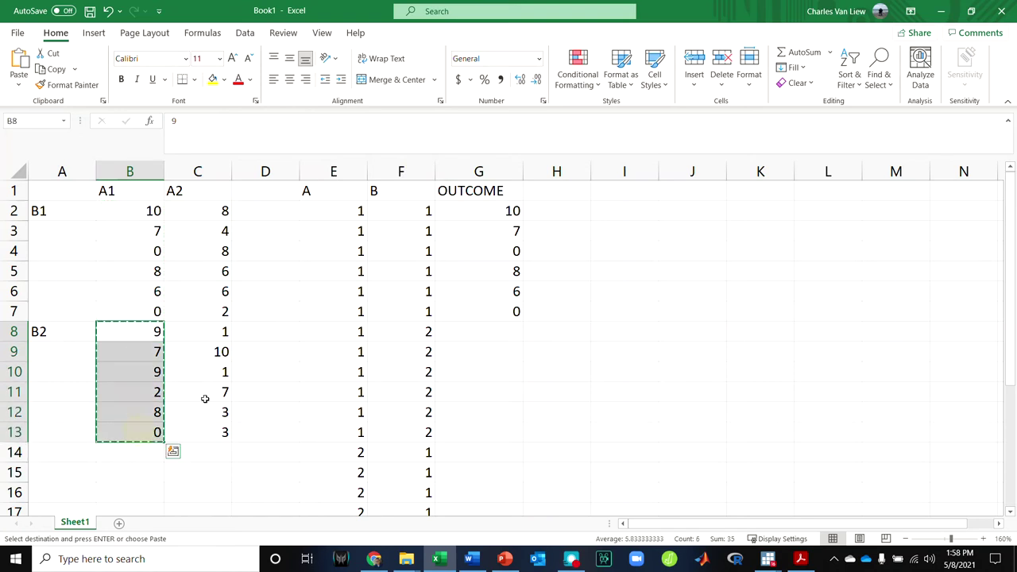
left_click(458, 325)
key("ctrl+v")
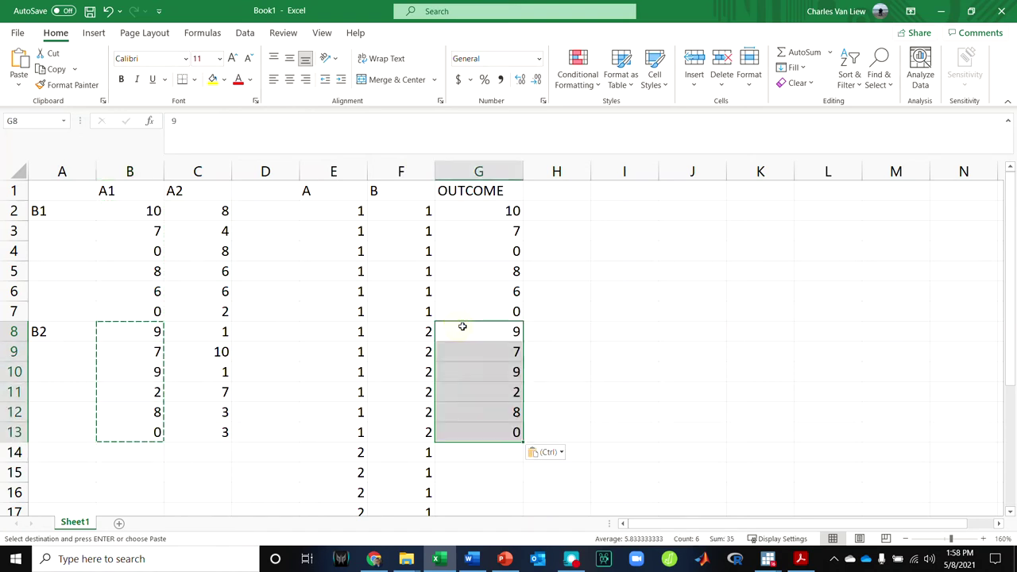
- Copy the A2/B1 scores from C2:C7 into G14:G19
left_click(219, 212)
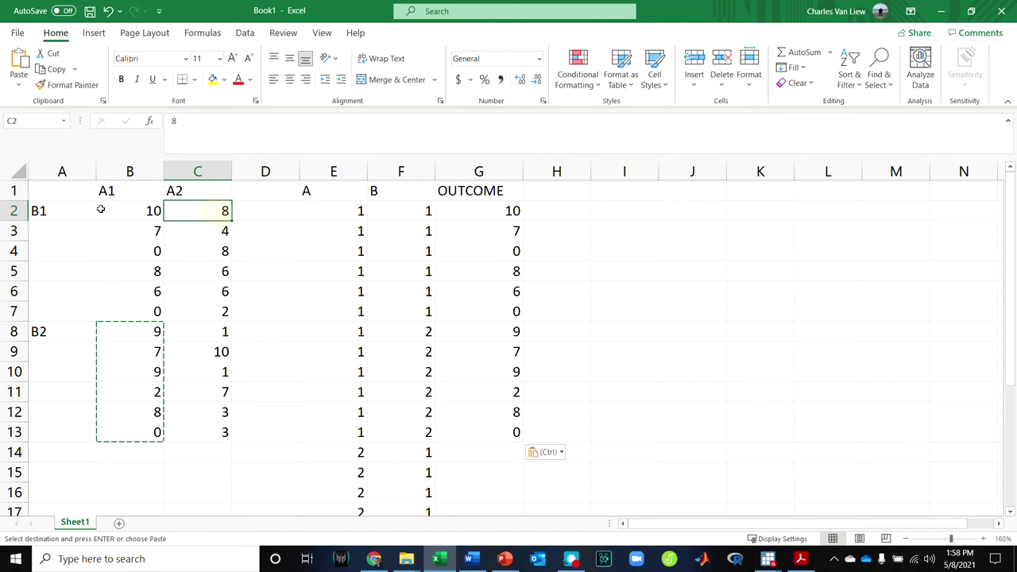
left_click_drag(225, 210, 225, 311)
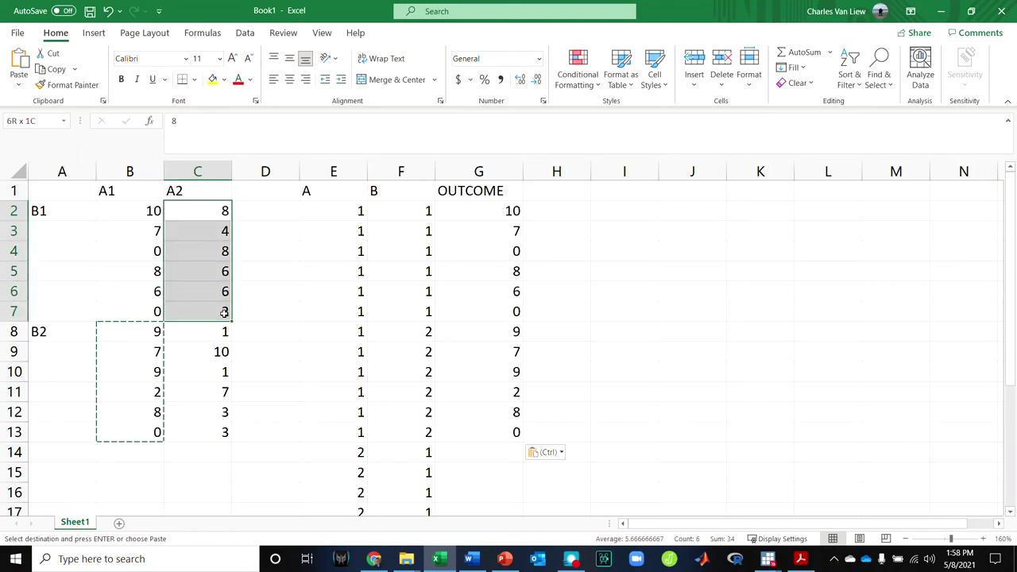
key("ctrl+c")
scroll(453, 381, "down", 1)
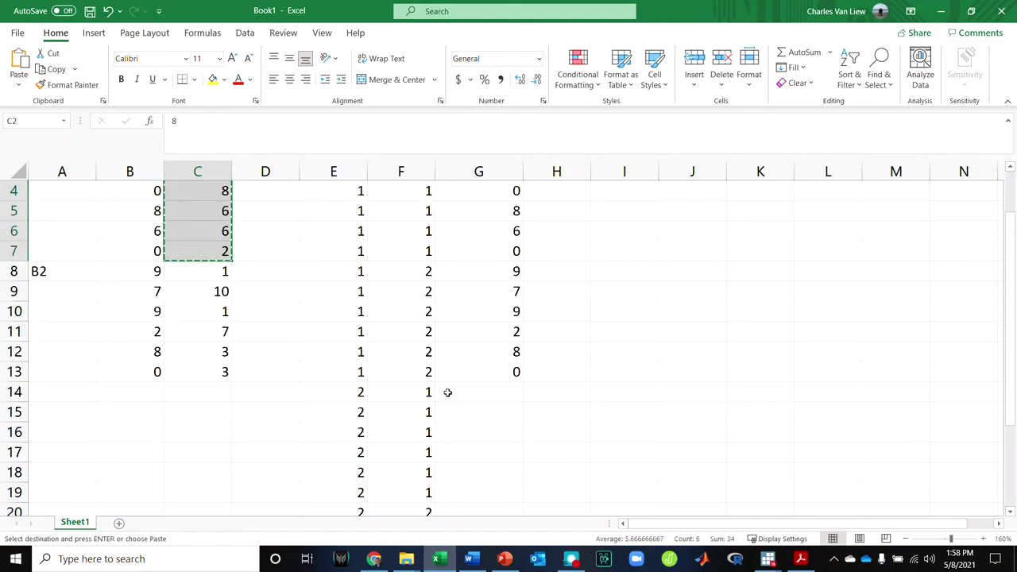
left_click(352, 395)
left_click(409, 392)
left_click(476, 390)
key("ctrl+v")
- Copy the A2/B2 scores 1, 10, 1, 7, 3, 3 from C8:C13 into G20:G25
scroll(524, 392, "down", 2)
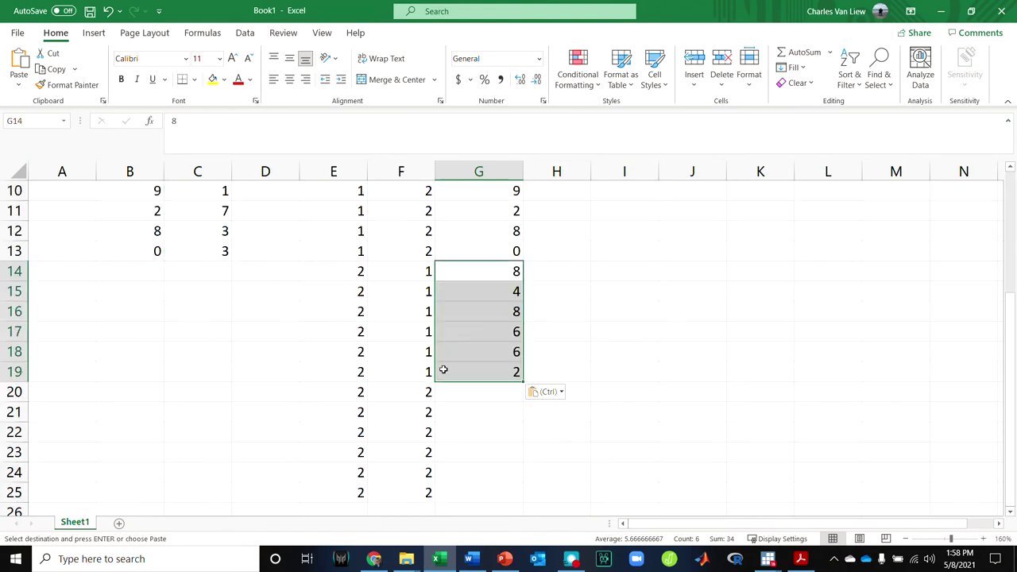
scroll(443, 371, "up", 3)
left_click_drag(216, 335, 223, 430)
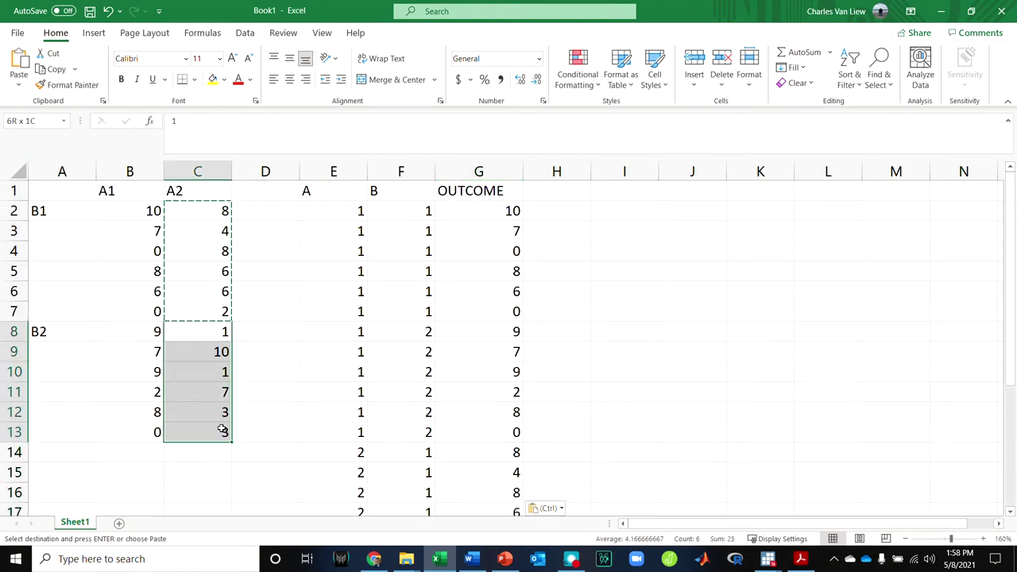
key("ctrl+c")
scroll(549, 395, "down", 2)
left_click(512, 447)
key("ctrl+v")
scroll(652, 354, "down", 2)
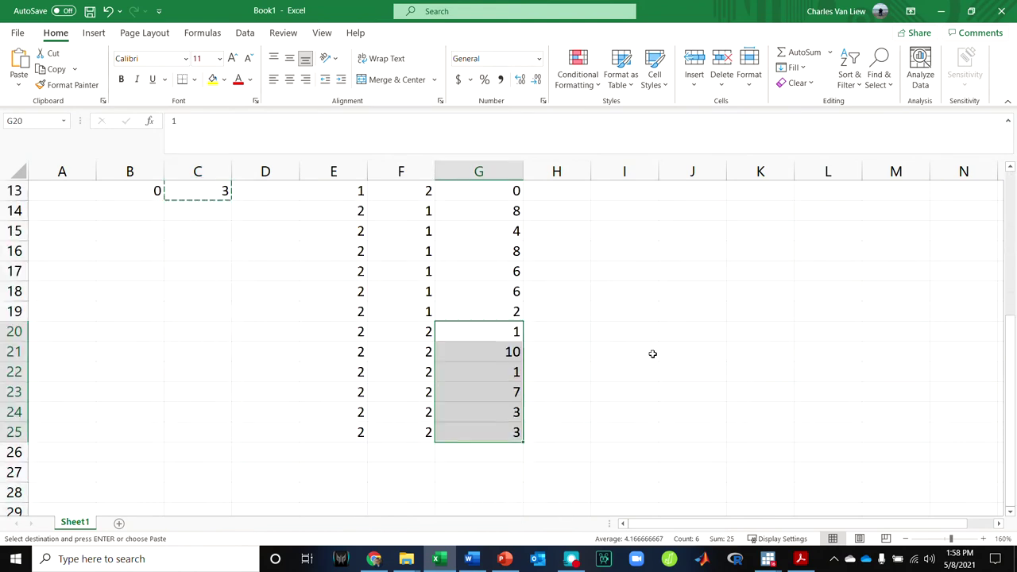
scroll(652, 354, "down", 1)
scroll(616, 379, "up", 5)
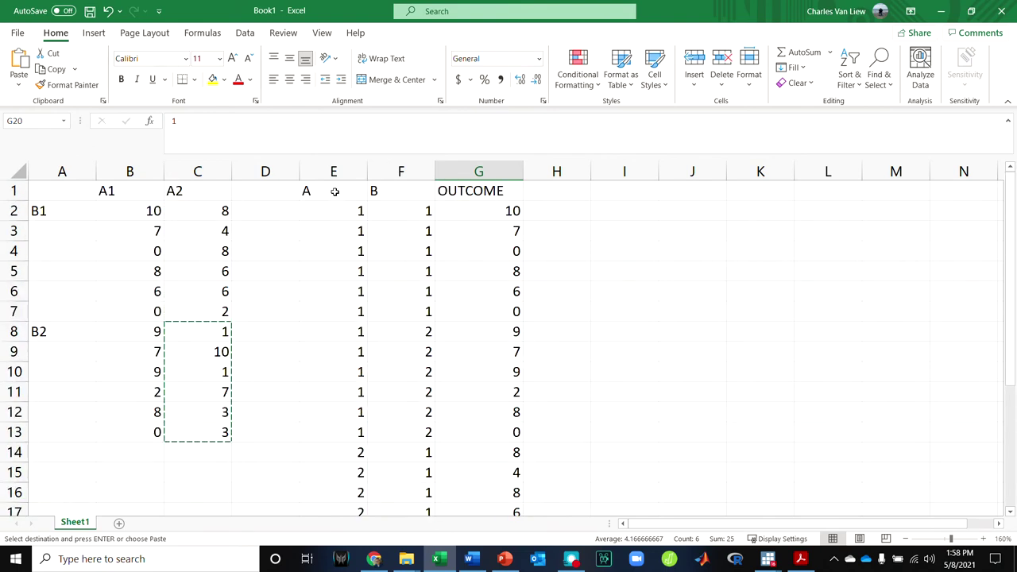
left_click_drag(344, 172, 456, 177)
- Delete the old wide-format columns A to D
left_click_drag(268, 173, 66, 162)
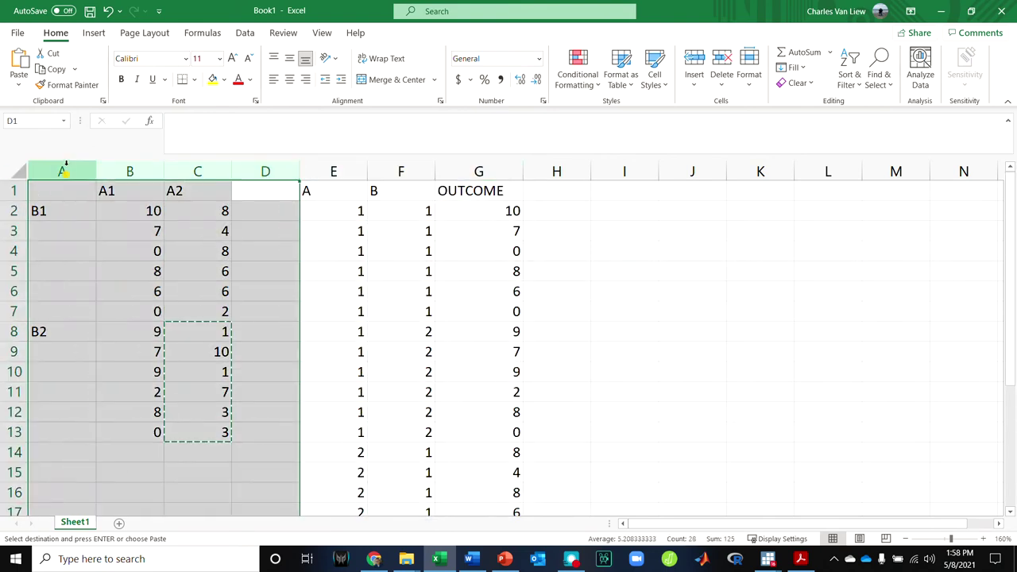
right_click(66, 166)
key("d")
left_click(446, 291)
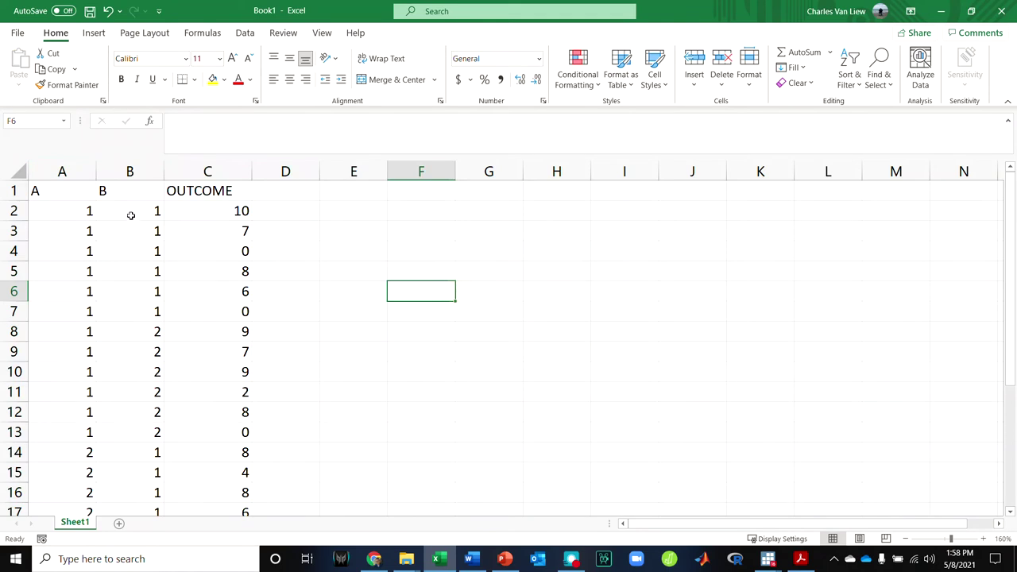
- Save the workbook to the Desktop as JASP EXAMPLE
left_click(17, 33)
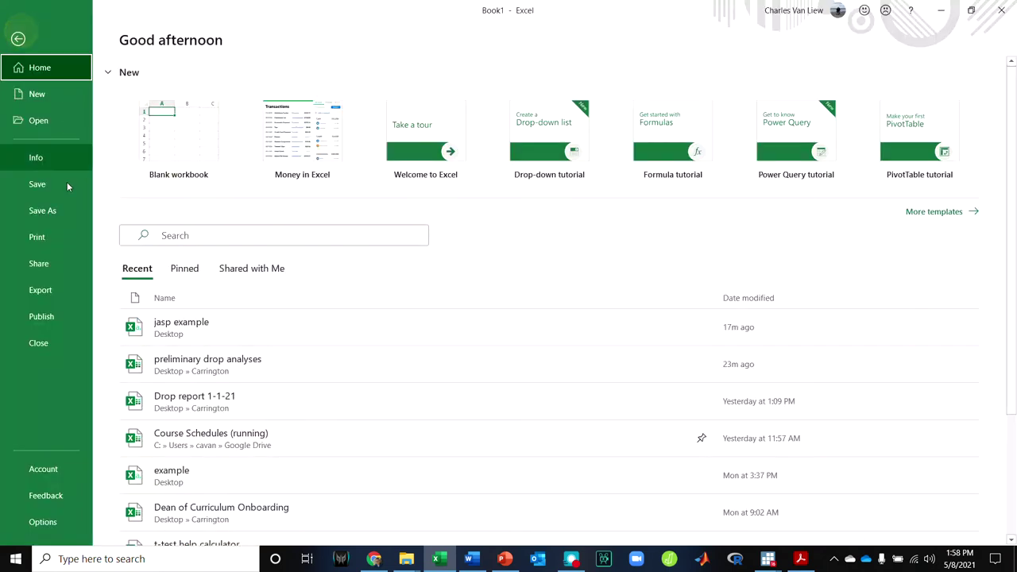
left_click(47, 211)
left_click(165, 260)
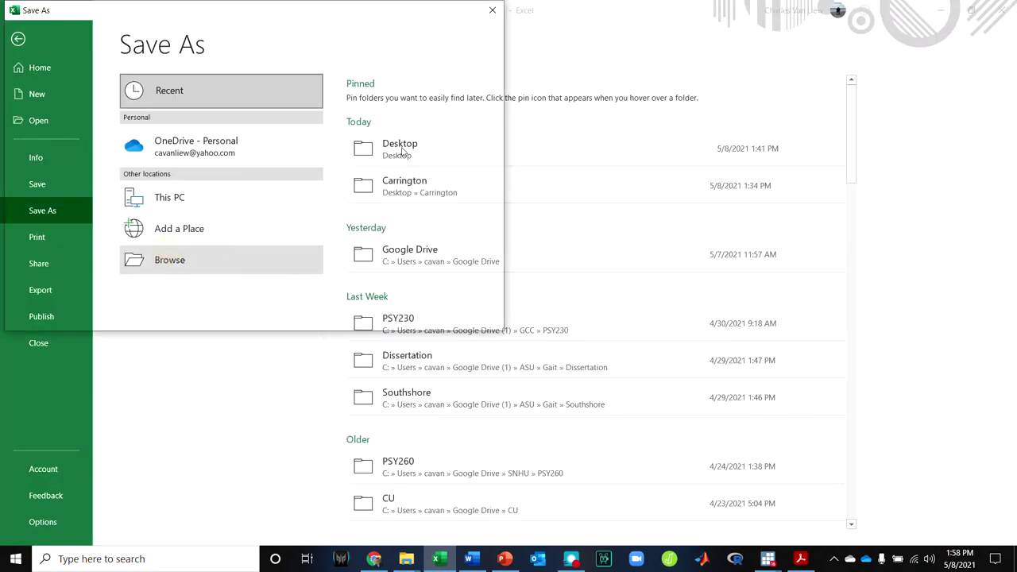
left_click(53, 113)
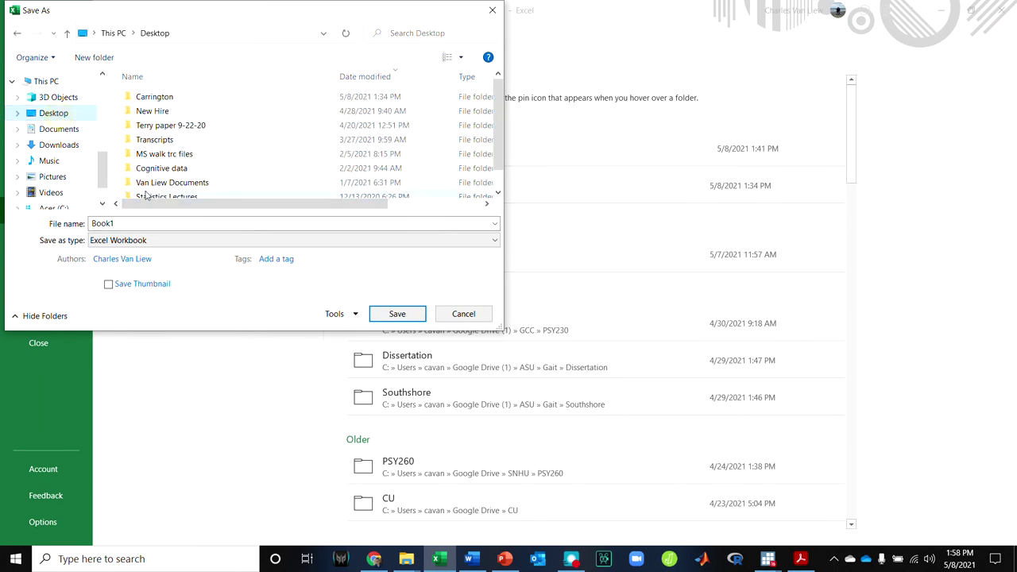
double_click(127, 223)
type("JASP EXAMPLE")
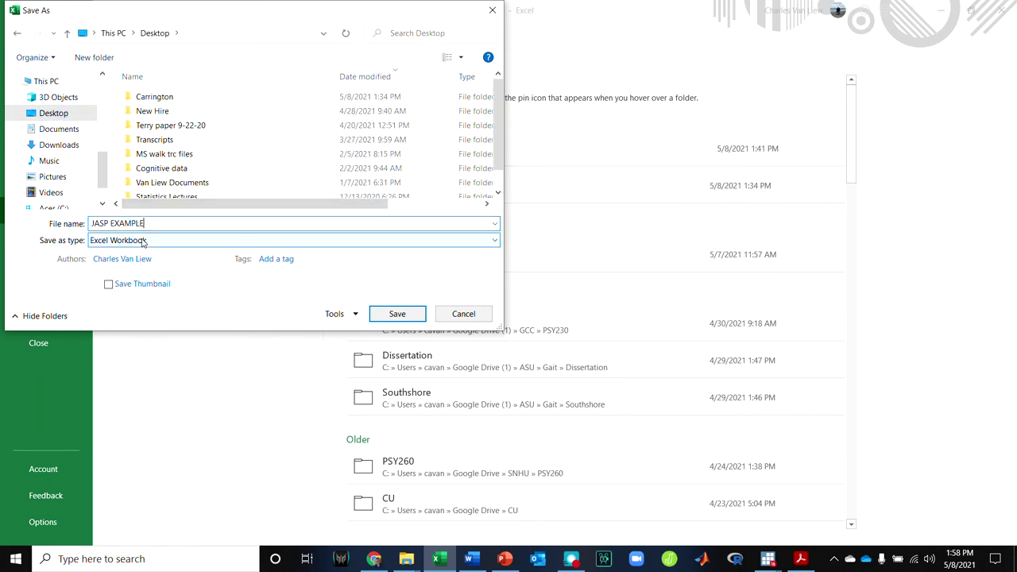
key("Return")
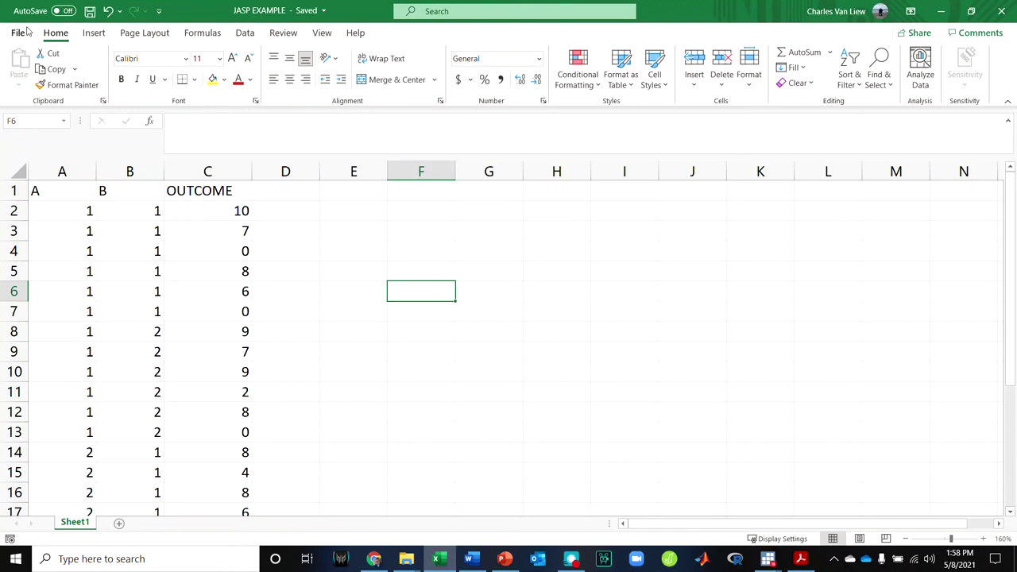
- Save a copy as CSV (Comma delimited)
left_click(26, 32)
left_click(66, 202)
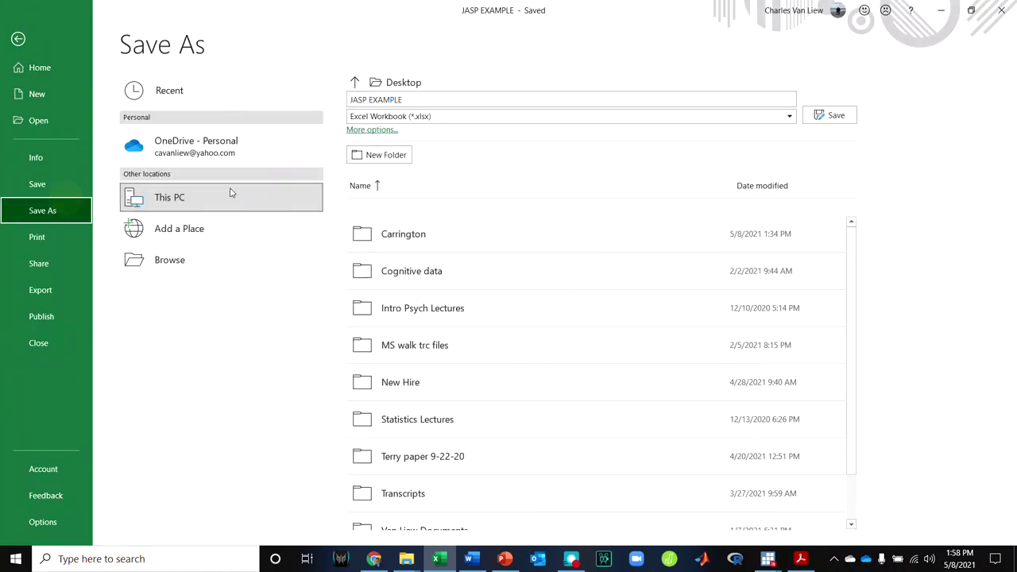
left_click(492, 117)
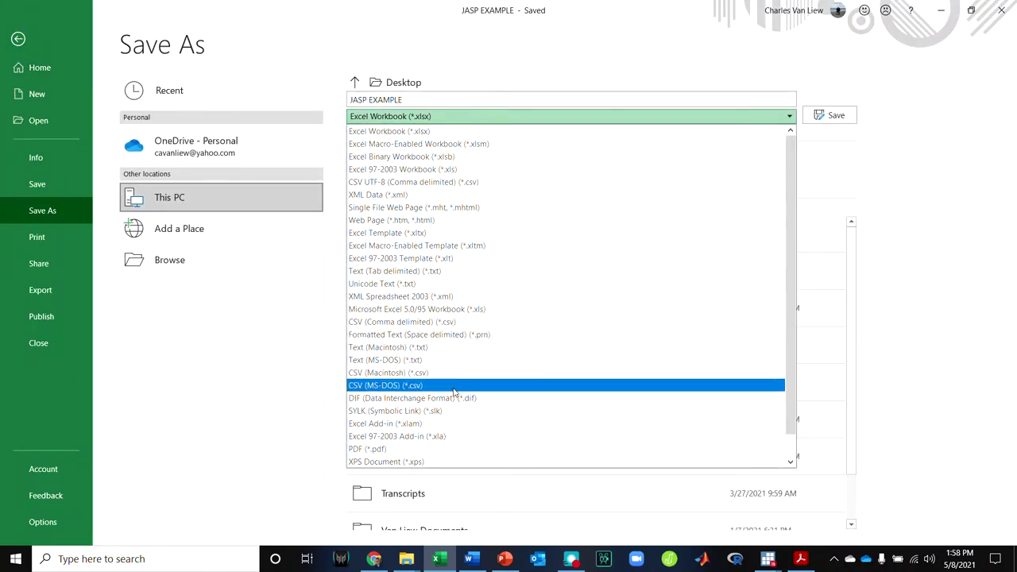
left_click(435, 322)
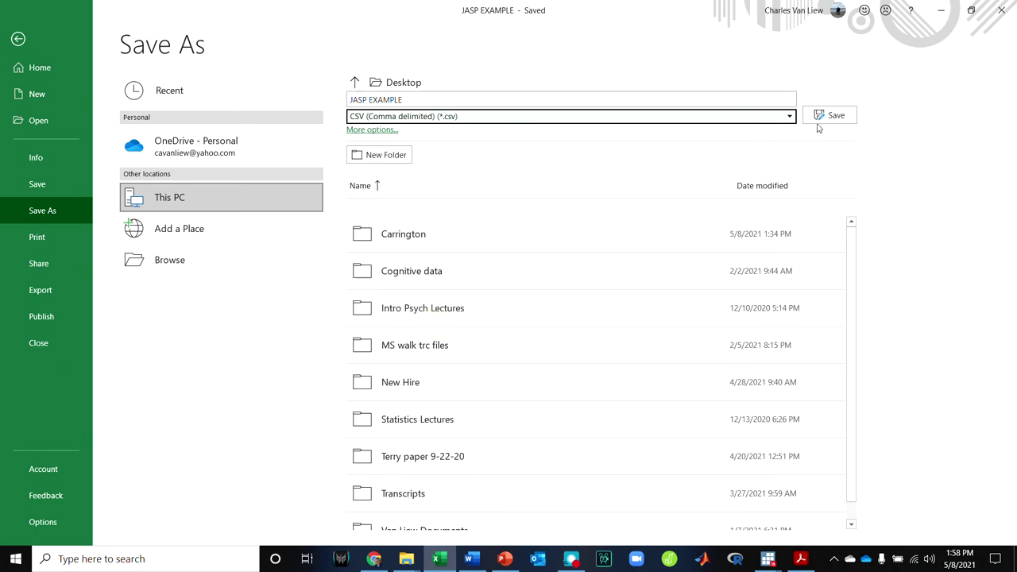
left_click(820, 119)
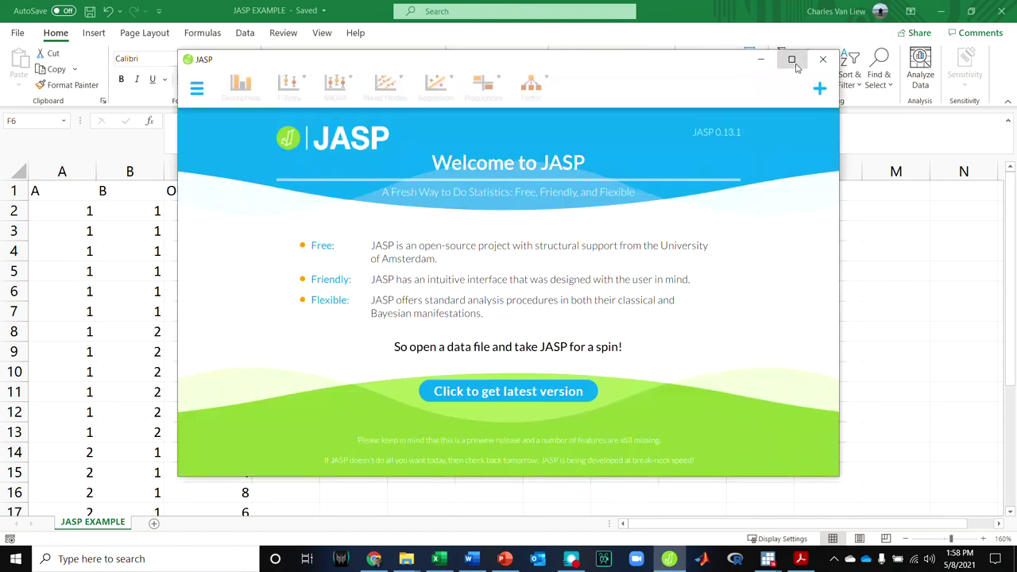
- Maximise JASP, open JASP EXAMPLE from the Desktop and show the ANOVA options
left_click(793, 60)
left_click(19, 33)
left_click(37, 66)
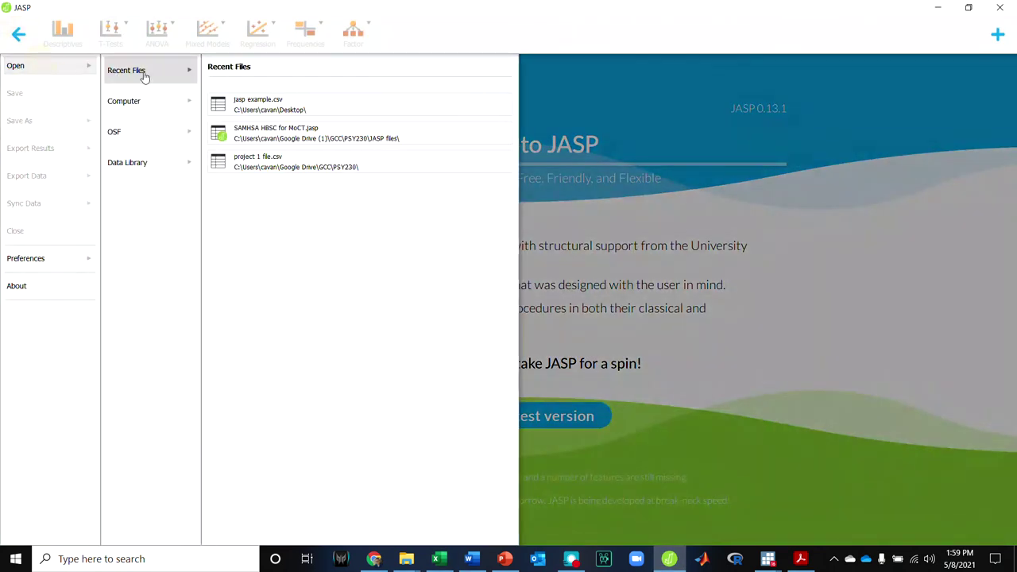
left_click(159, 104)
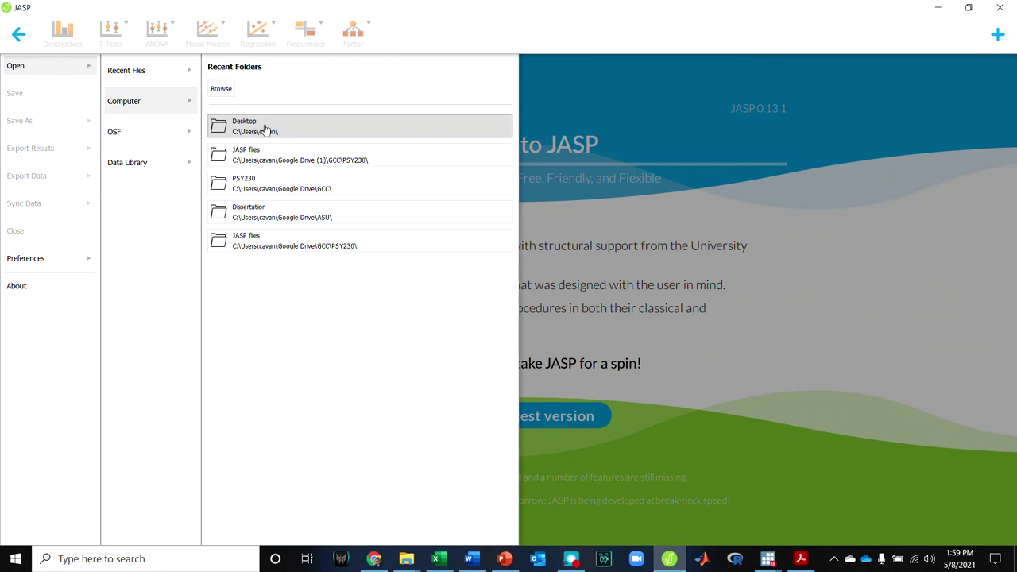
left_click(266, 129)
left_click(183, 116)
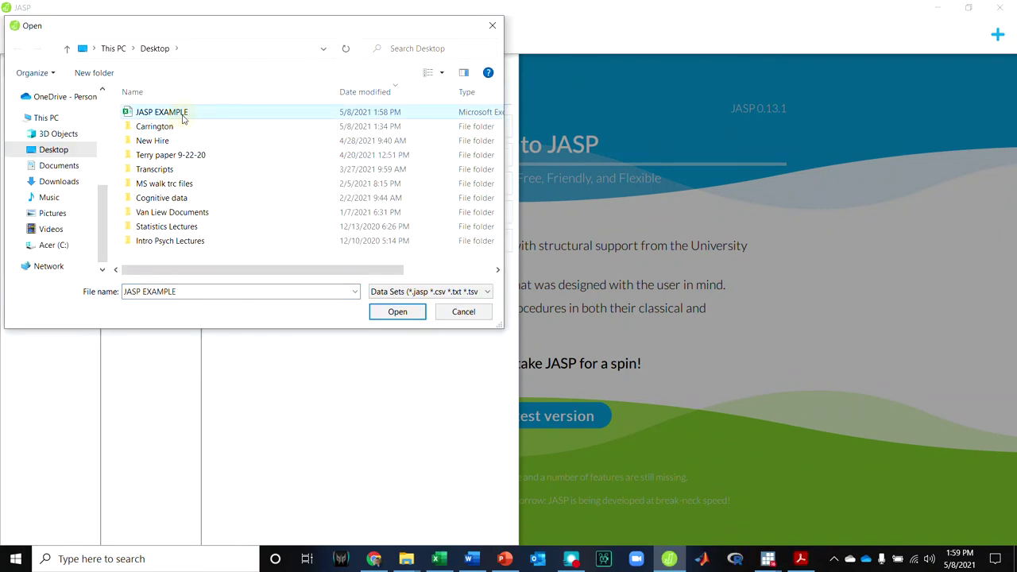
double_click(183, 117)
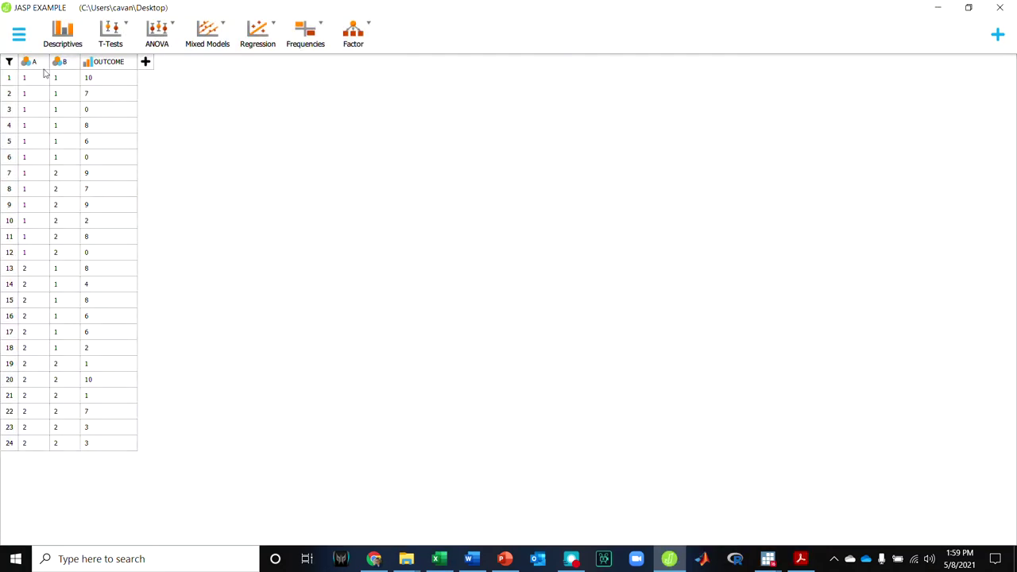
left_click(156, 41)
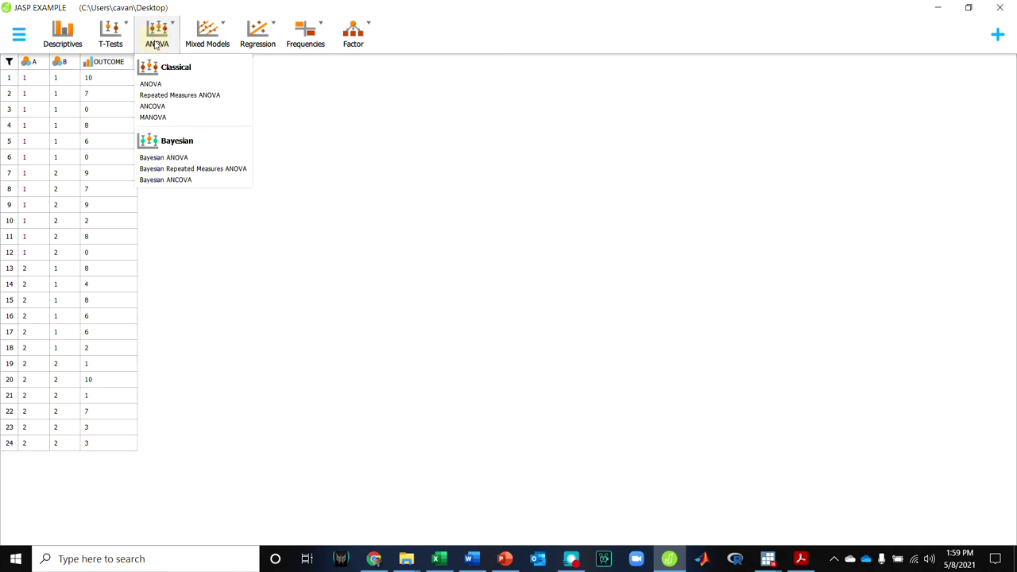
- Set up a classical ANOVA with OUTCOME as dependent and A, B as fixed factors
left_click(168, 85)
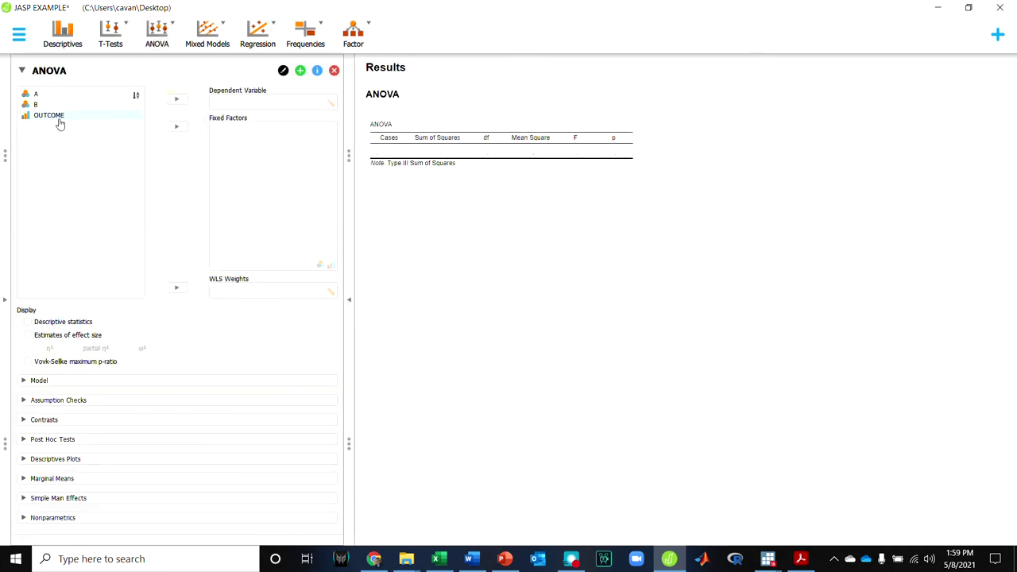
left_click_drag(59, 120, 275, 107)
left_click(77, 94)
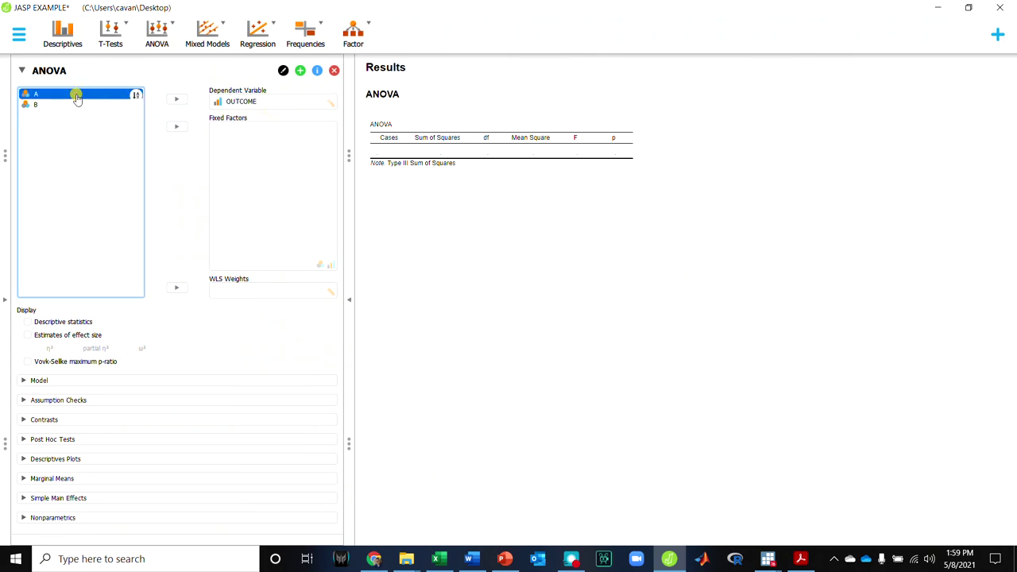
left_click(78, 105, "shift")
left_click_drag(75, 100, 268, 162)
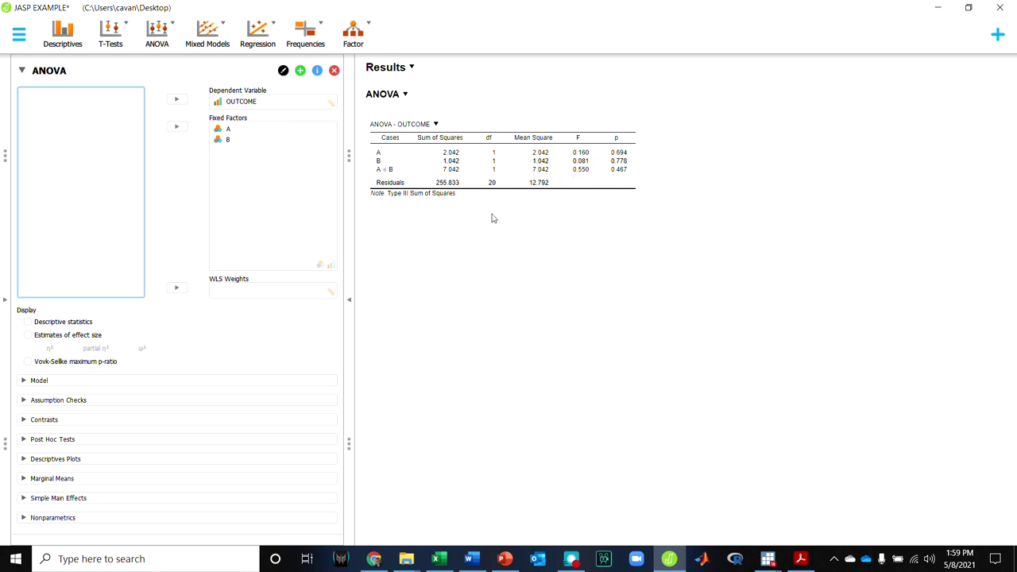
- Tick Estimates of effect size to show η² for A, B and A × B
left_click(61, 336)
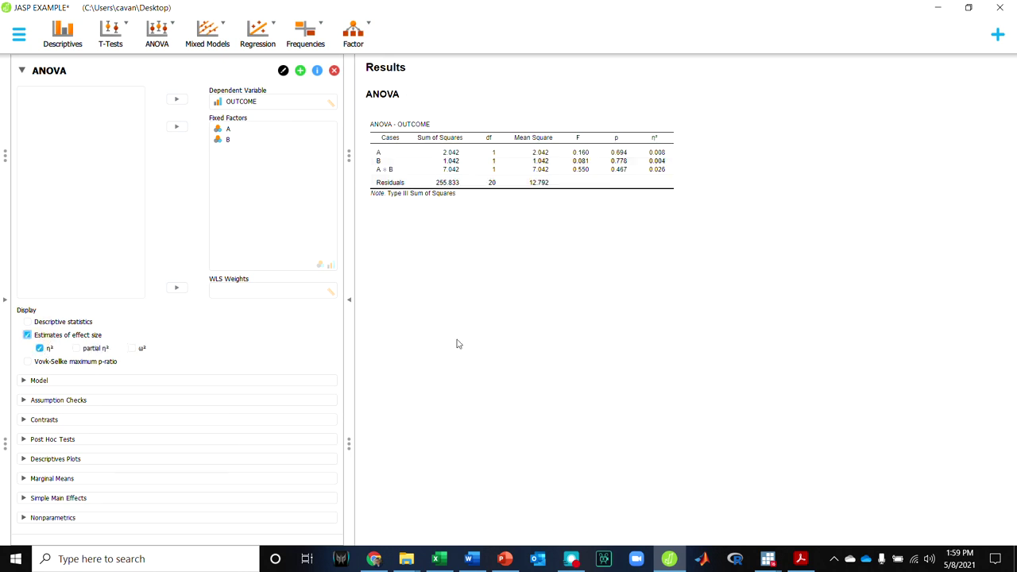